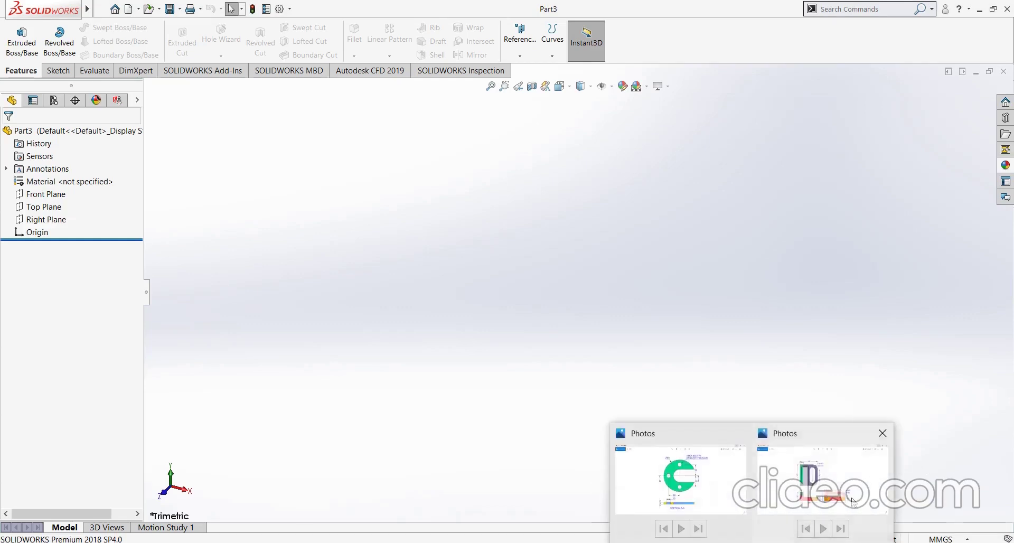
# After checking the reference drawing, sketch a corner rectangle from the origin on the Top Plane.
pyautogui.click(850, 497)
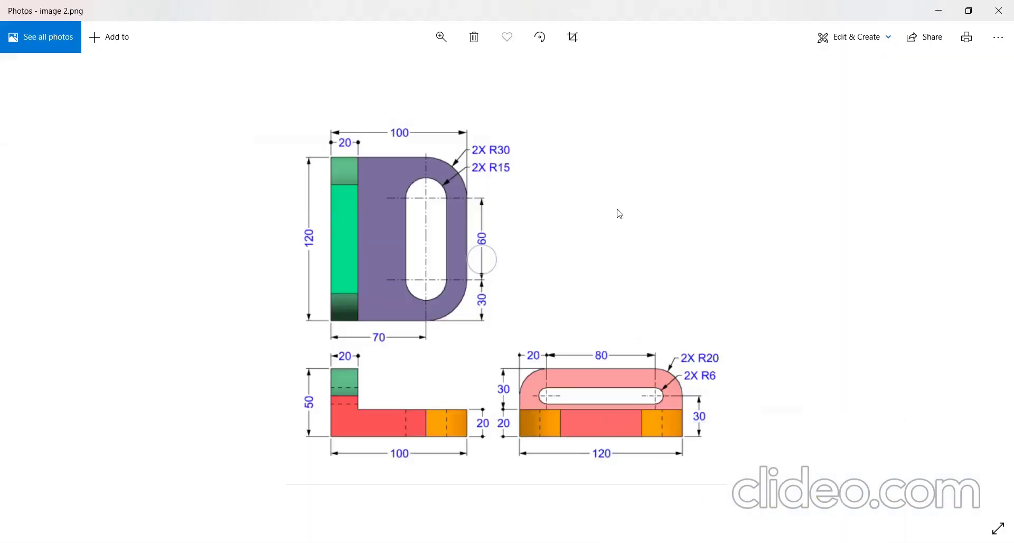
pyautogui.click(932, 5)
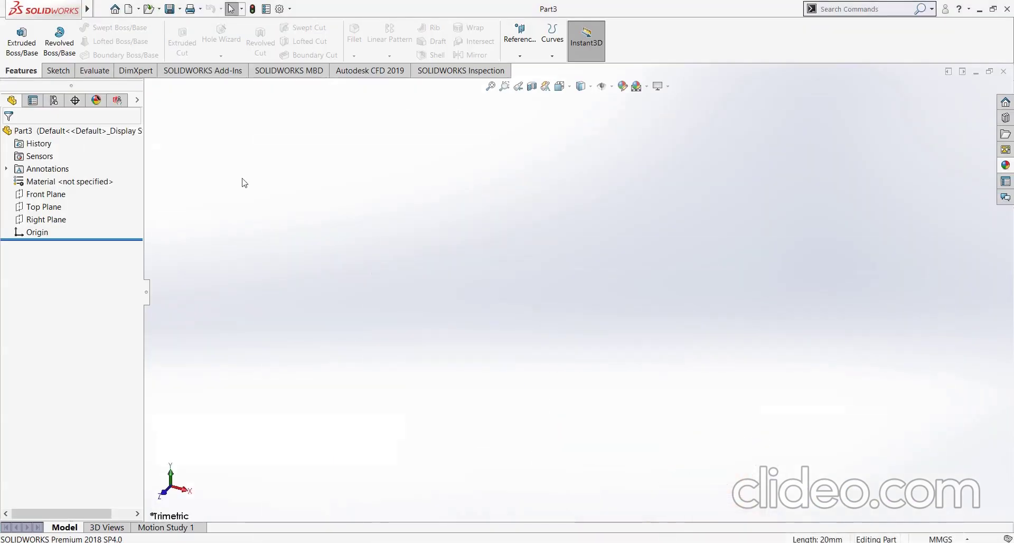
pyautogui.click(41, 205)
pyautogui.rightClick(41, 203)
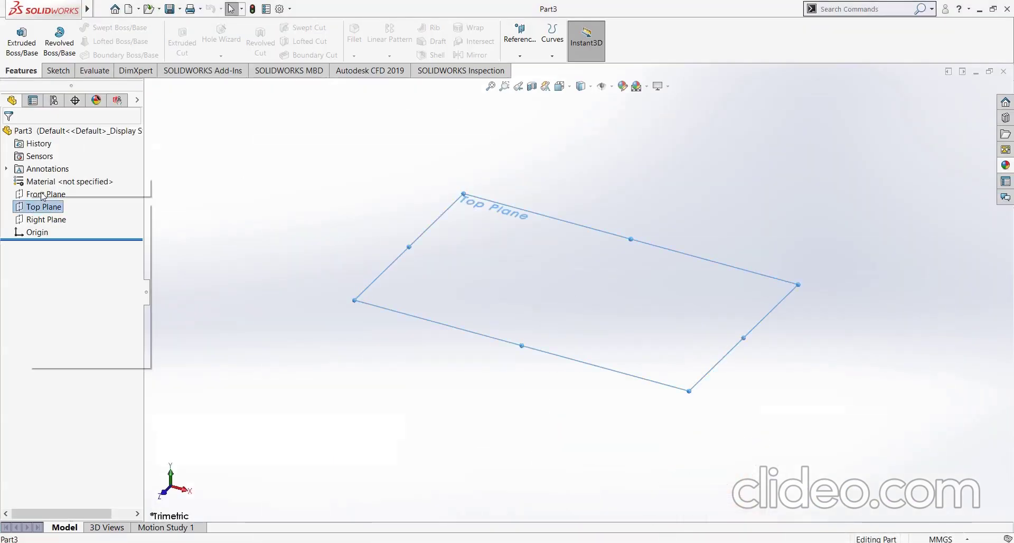
pyautogui.click(39, 189)
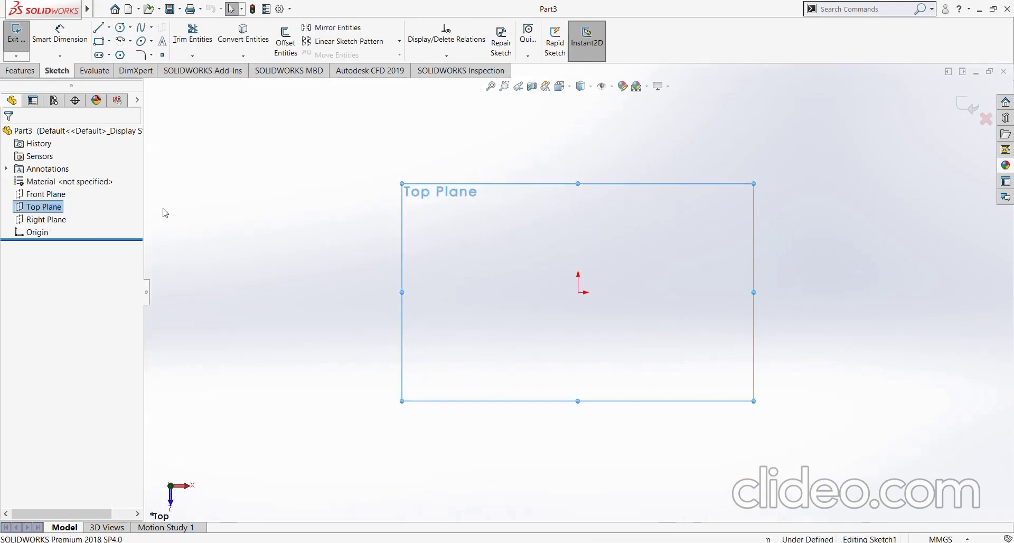
pyautogui.click(99, 41)
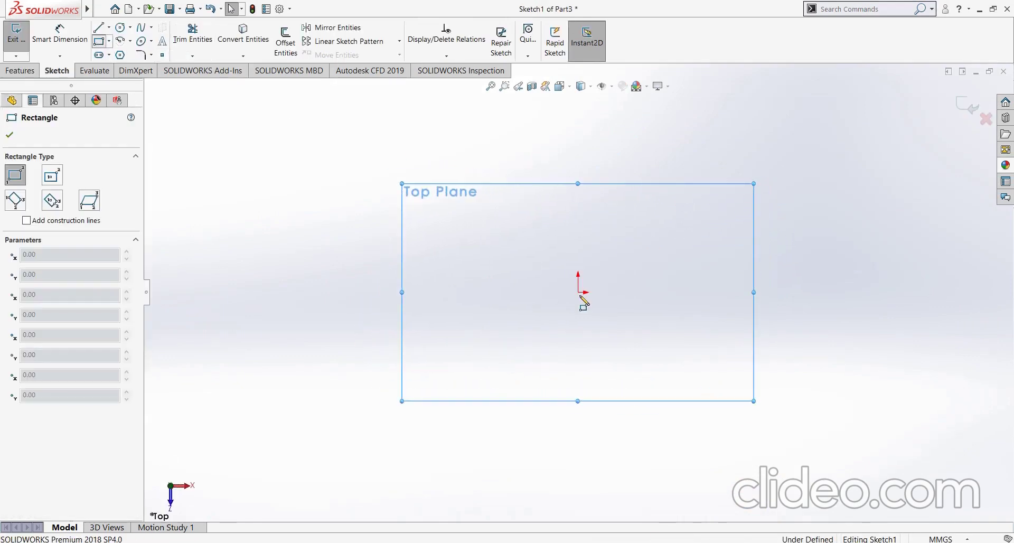
pyautogui.click(578, 292)
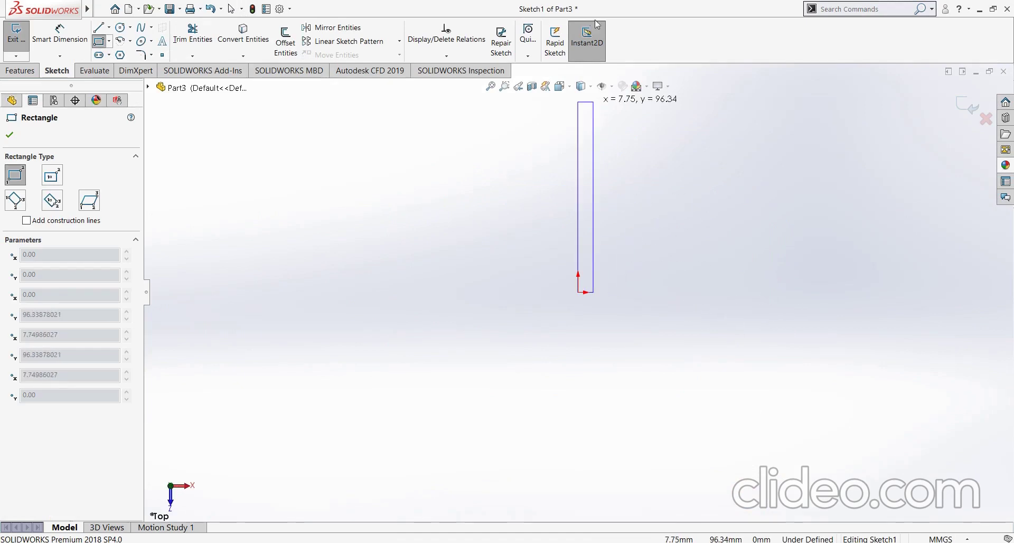
pyautogui.click(706, 125)
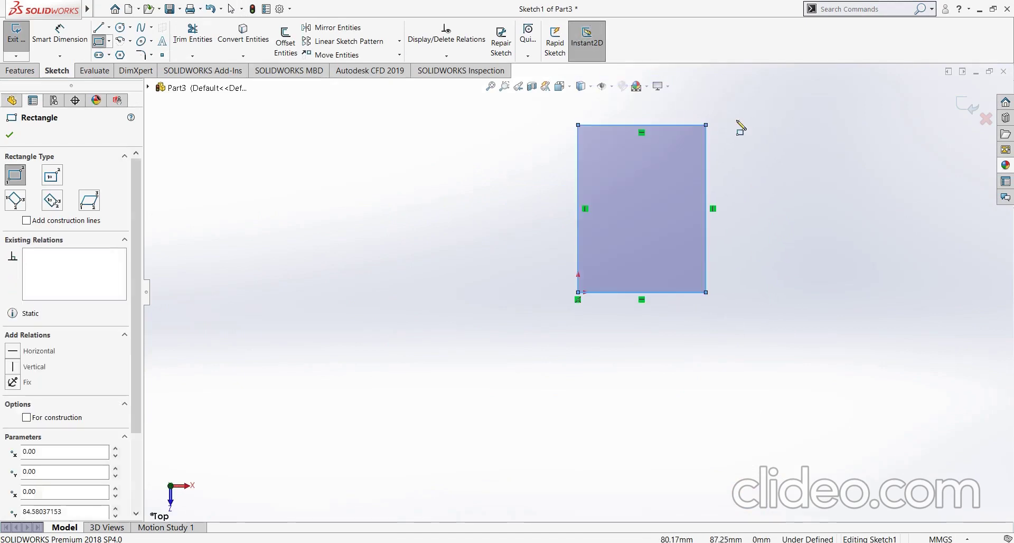
pyautogui.click(15, 135)
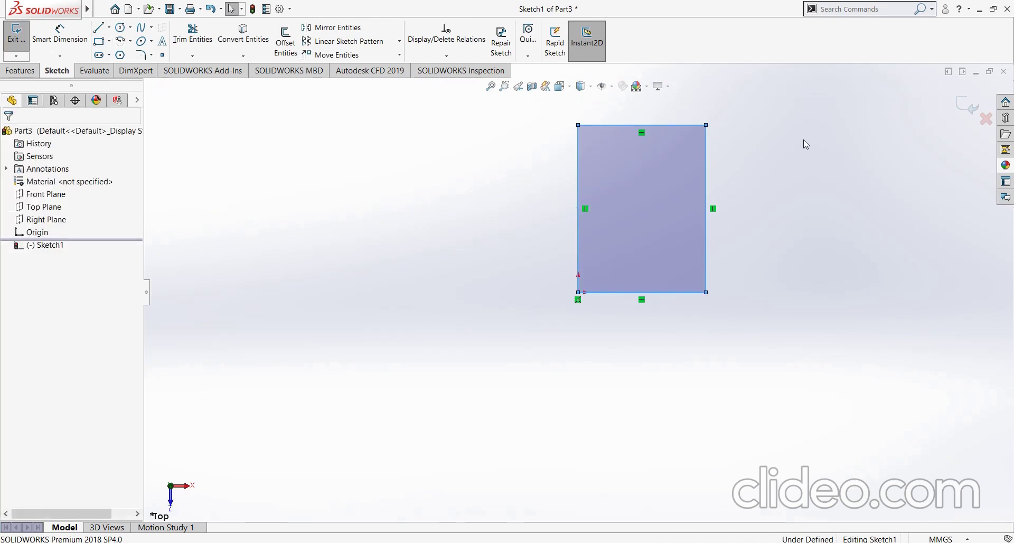
pyautogui.scroll(-2, 756, 149)
# Dimension the rectangle's bottom edge to 100 mm and its left edge to 120 mm.
pyautogui.click(60, 33)
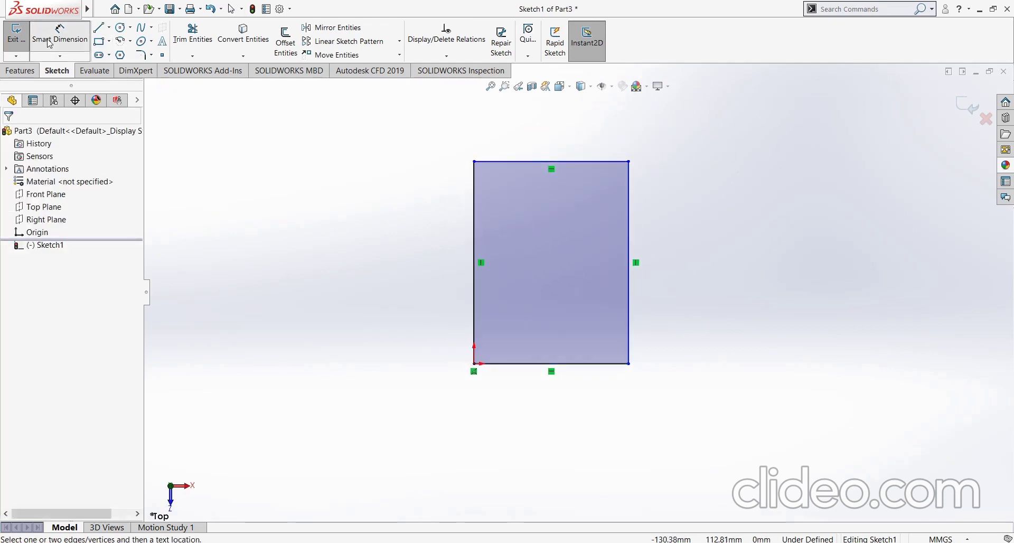
pyautogui.click(610, 364)
pyautogui.click(585, 446)
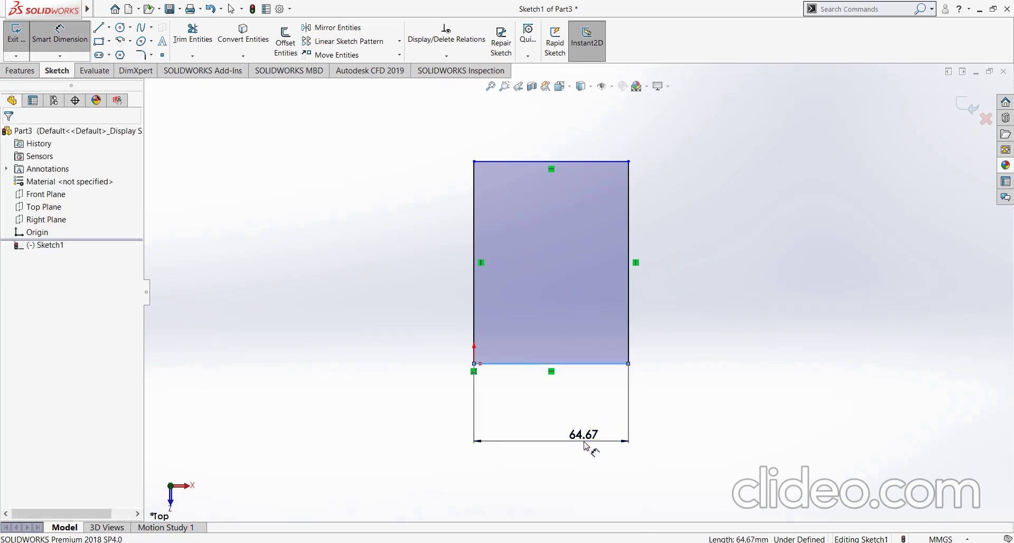
pyautogui.write('100')
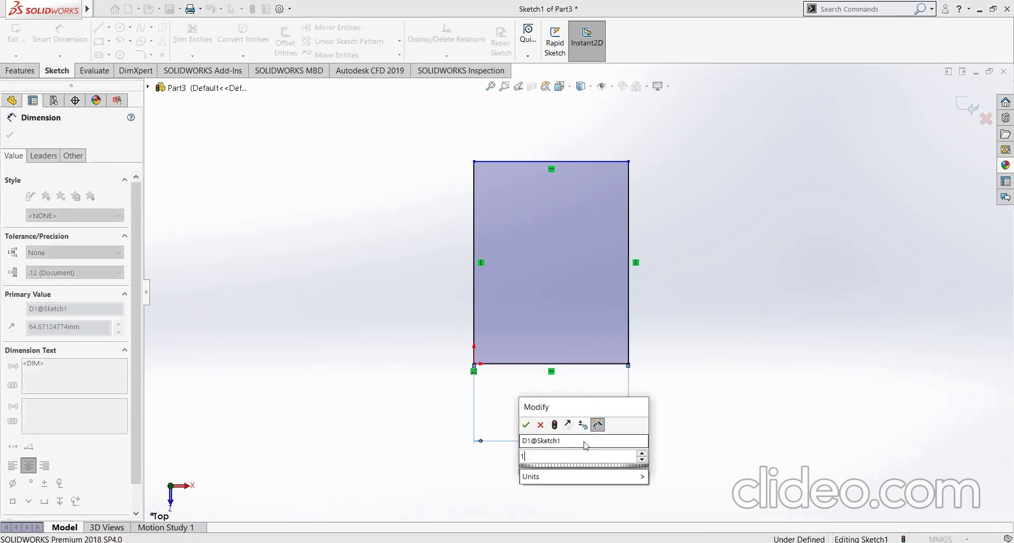
pyautogui.press('Return')
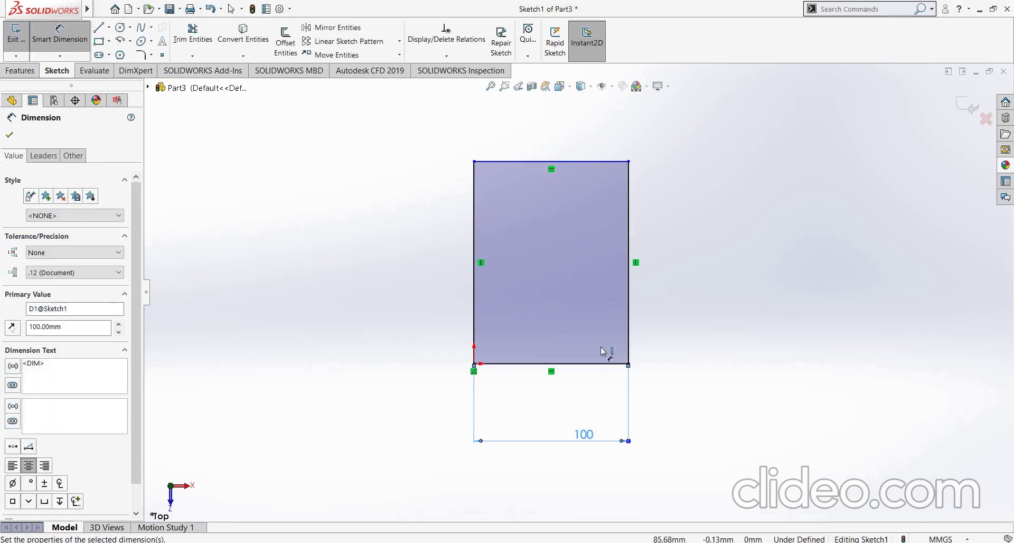
pyautogui.click(475, 305)
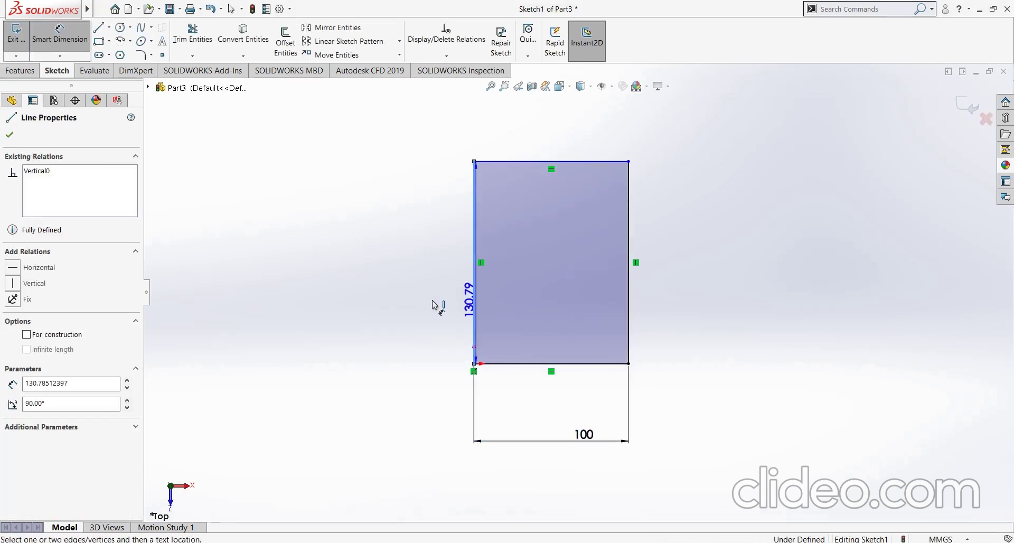
pyautogui.click(403, 299)
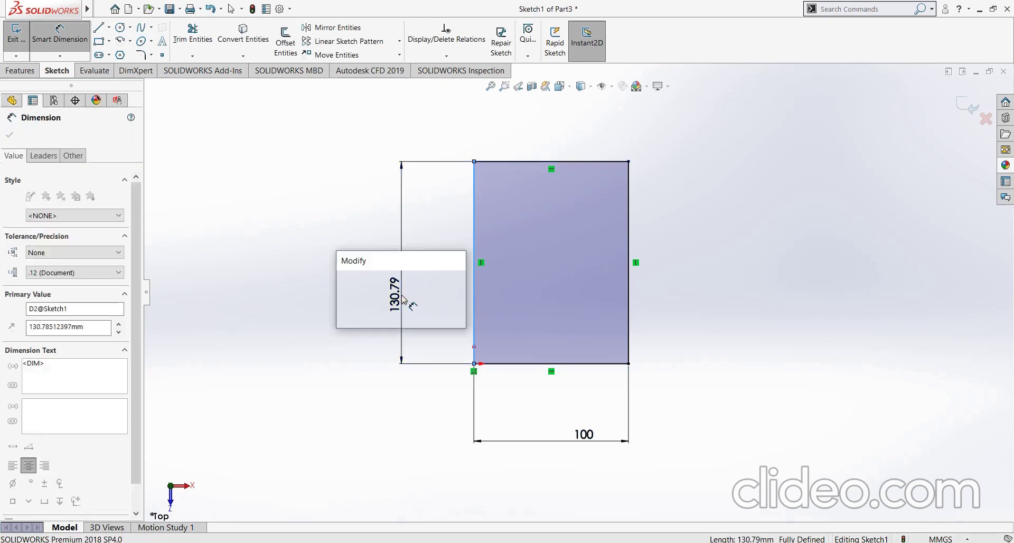
pyautogui.write('120')
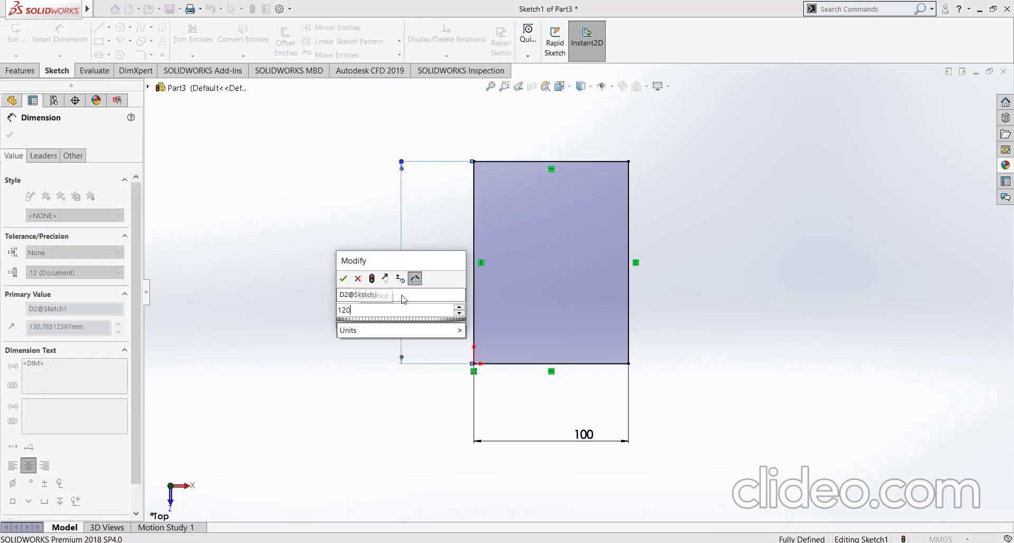
pyautogui.press('Return')
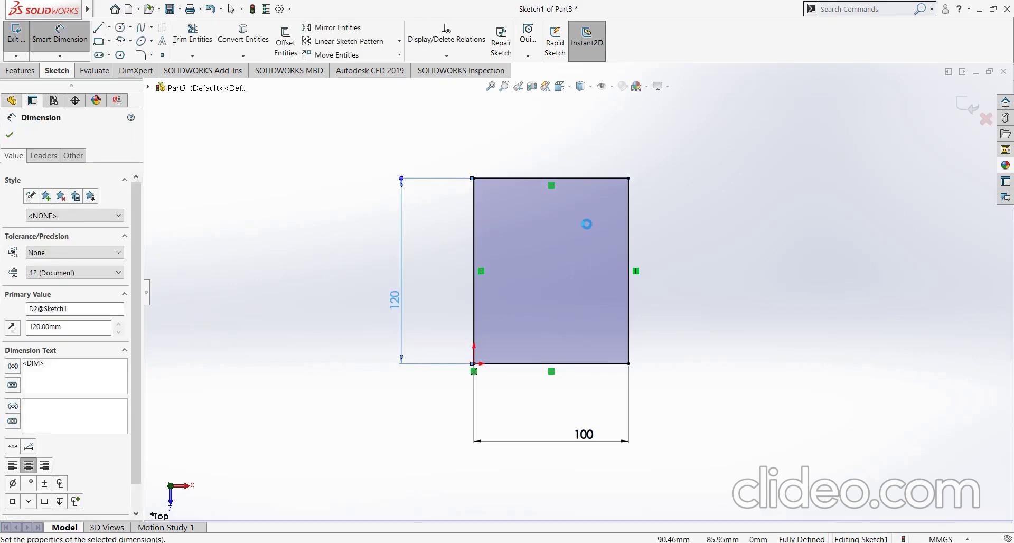
pyautogui.click(8, 136)
pyautogui.scroll(-2, 604, 242)
pyautogui.scroll(1, 604, 243)
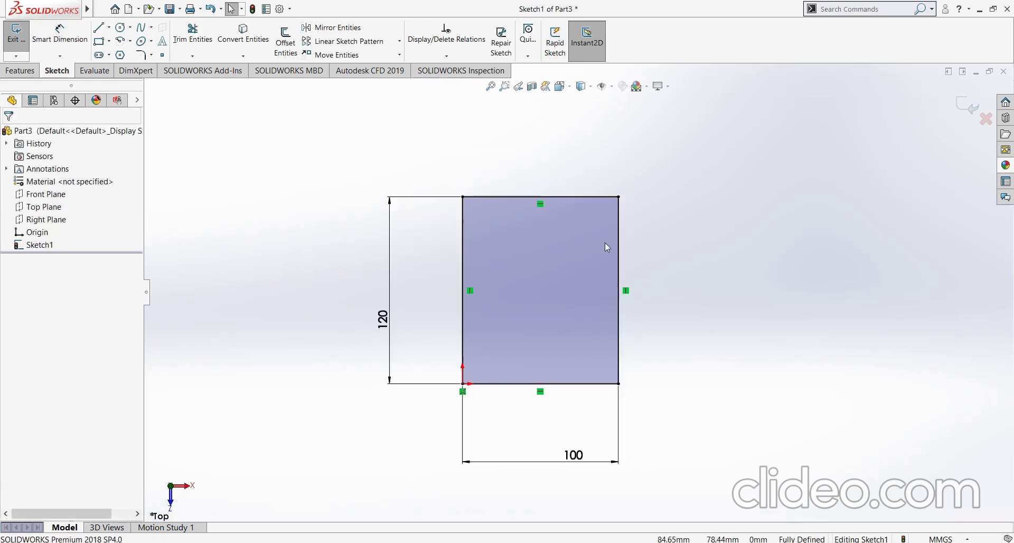
# Draw a vertical straight slot inside the right side of the rectangle.
pyautogui.click(98, 55)
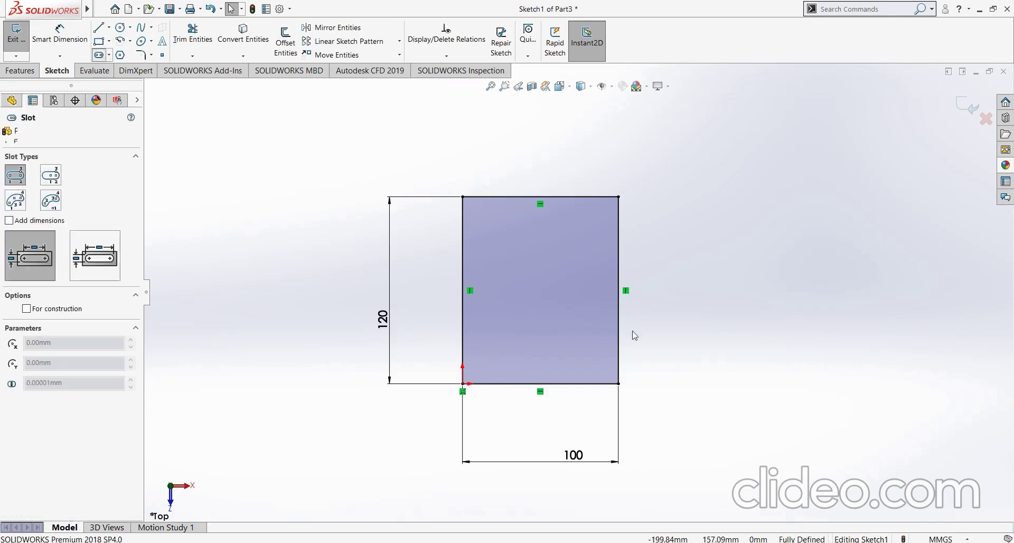
pyautogui.click(582, 357)
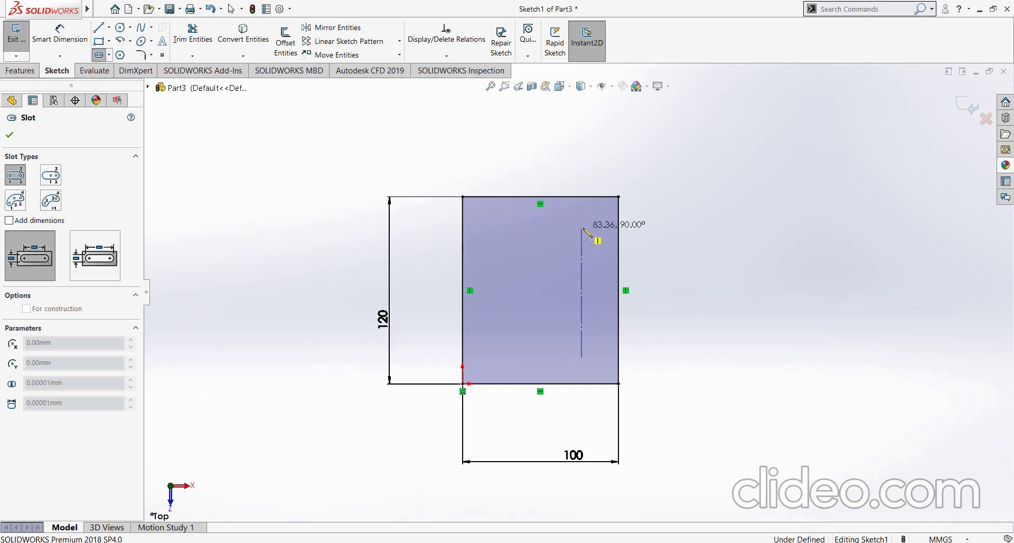
pyautogui.click(582, 228)
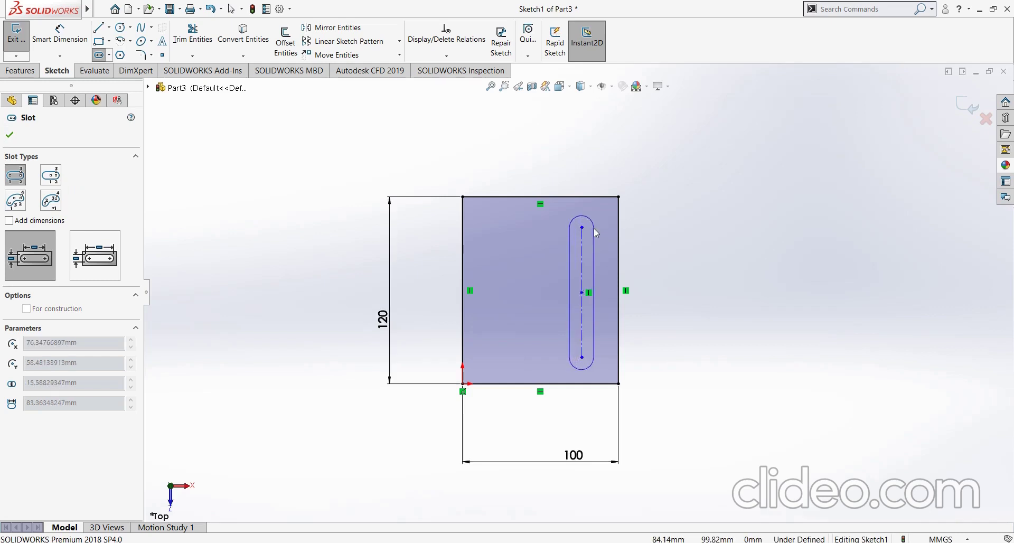
pyautogui.click(594, 233)
pyautogui.click(10, 135)
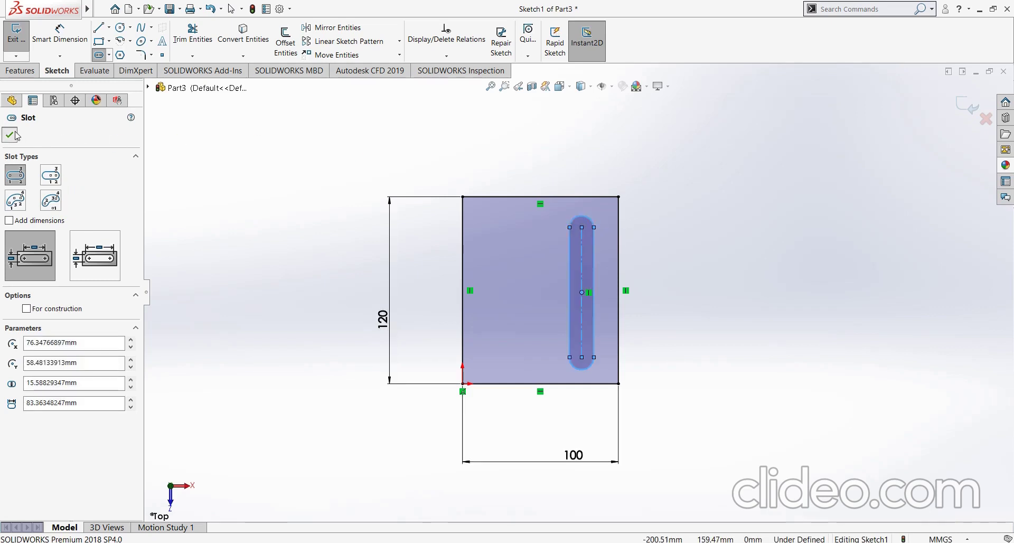
pyautogui.click(59, 32)
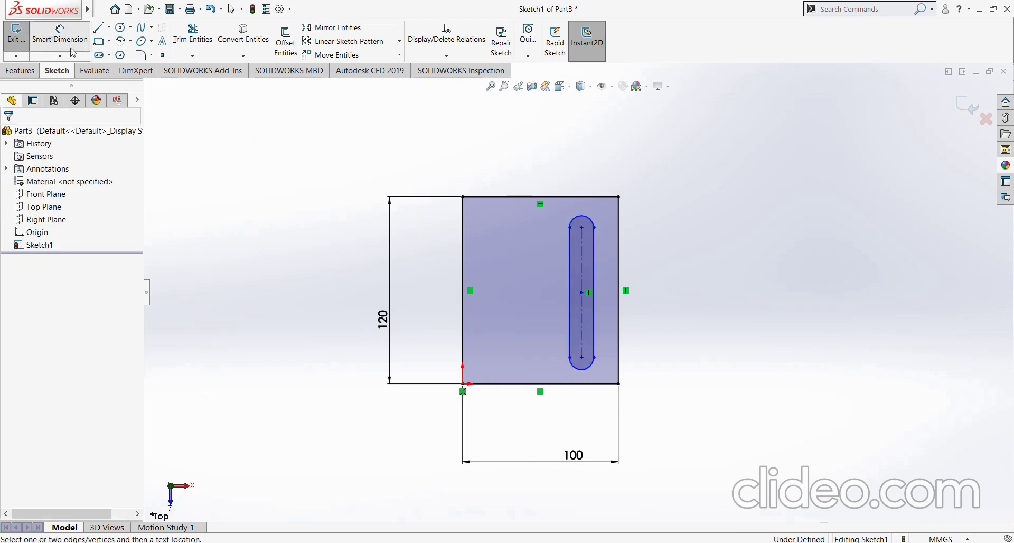
# Set the slot length to 60 mm and its offset above the bottom edge to 30 mm.
pyautogui.click(594, 277)
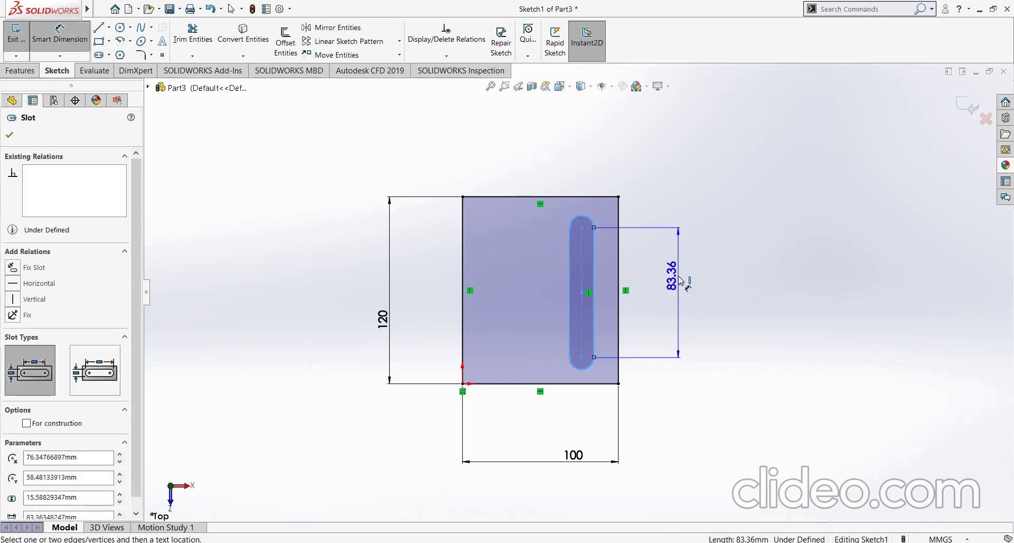
pyautogui.click(678, 277)
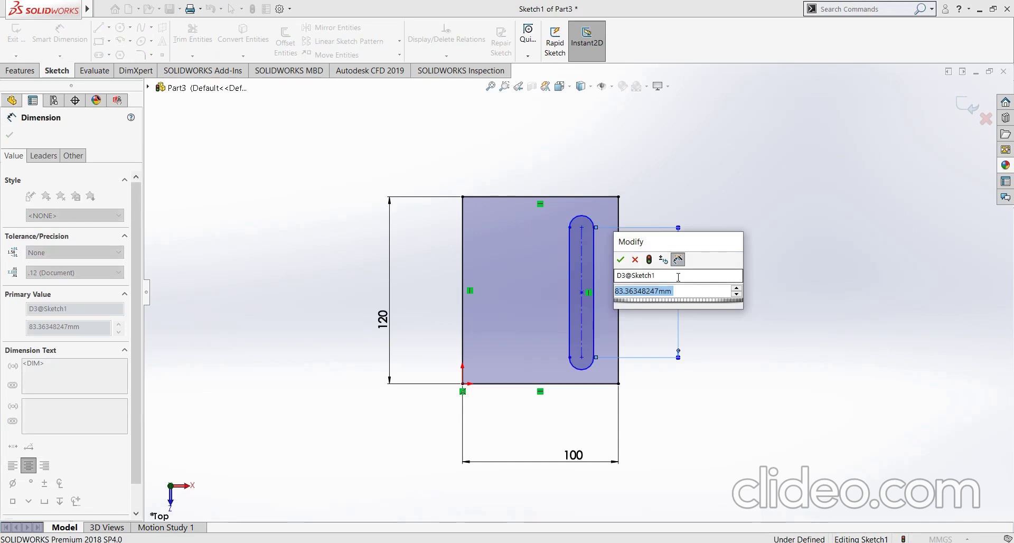
pyautogui.write('60')
pyautogui.press('Return')
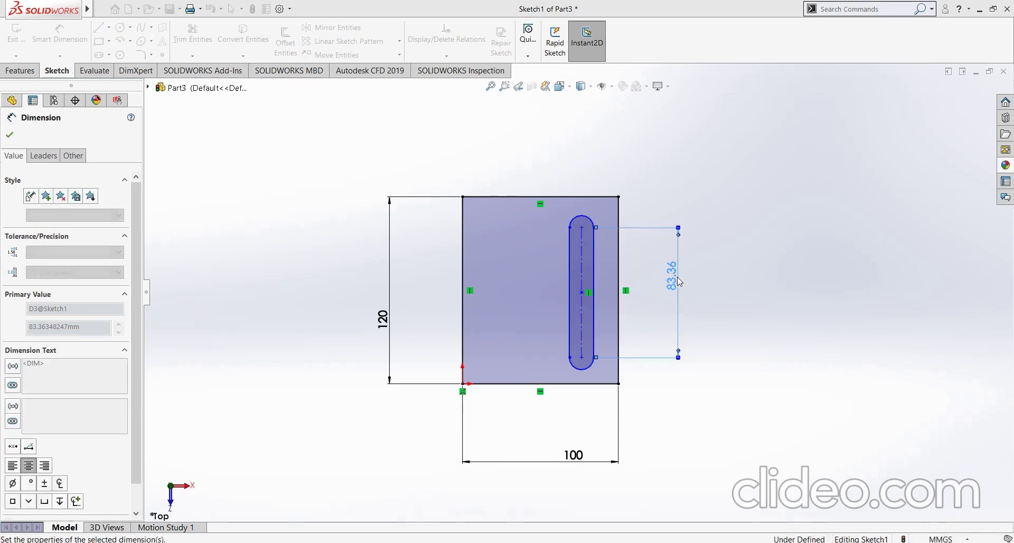
pyautogui.click(583, 361)
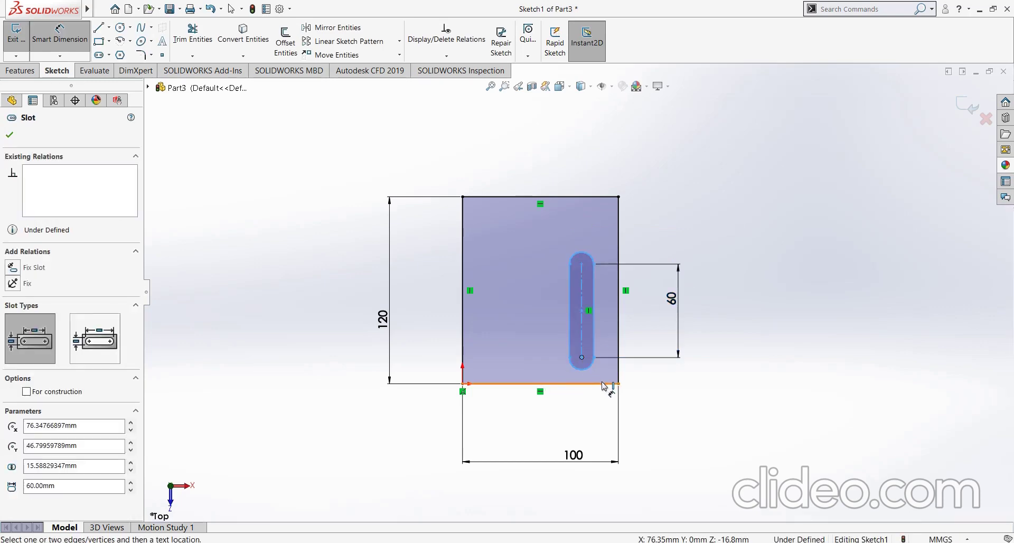
pyautogui.click(607, 383)
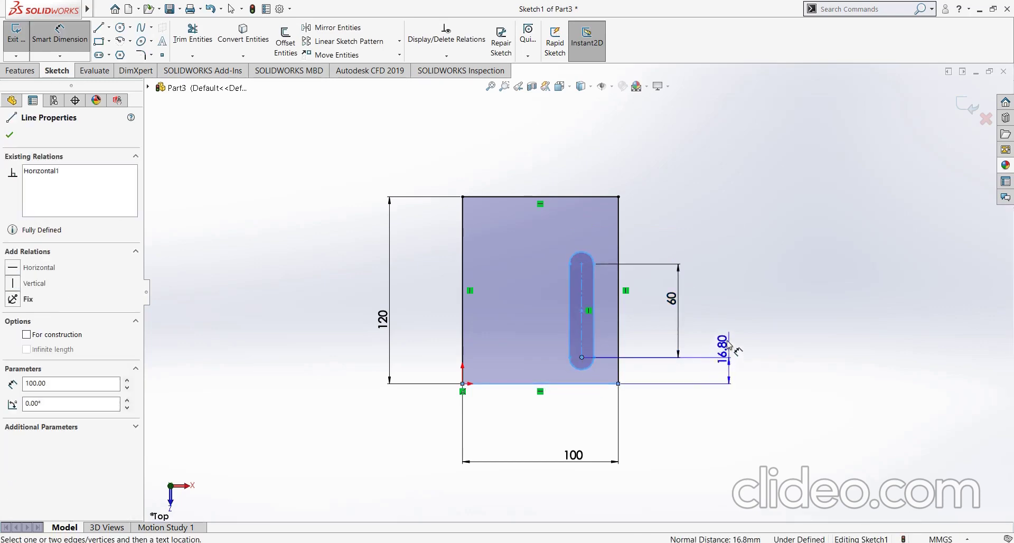
pyautogui.click(725, 330)
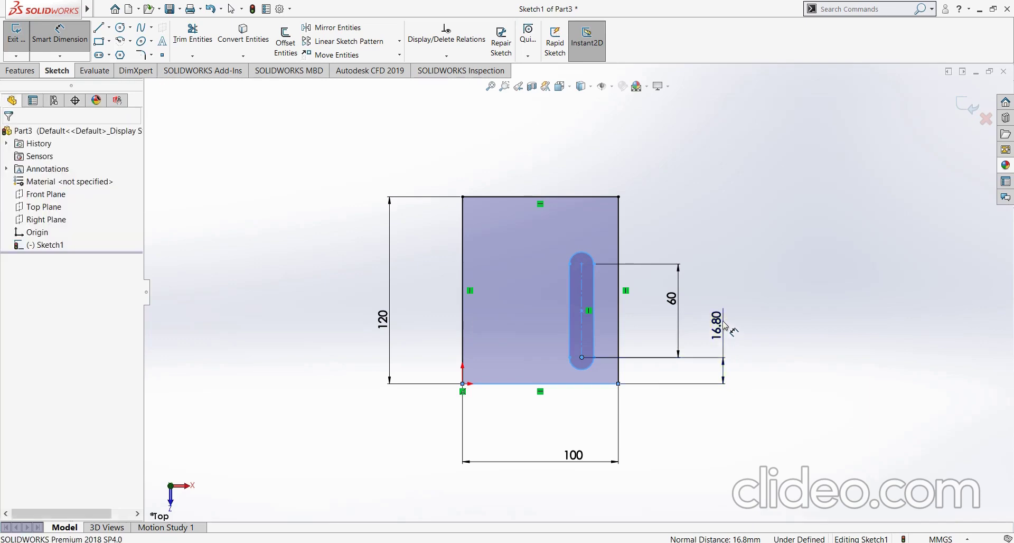
pyautogui.write('30')
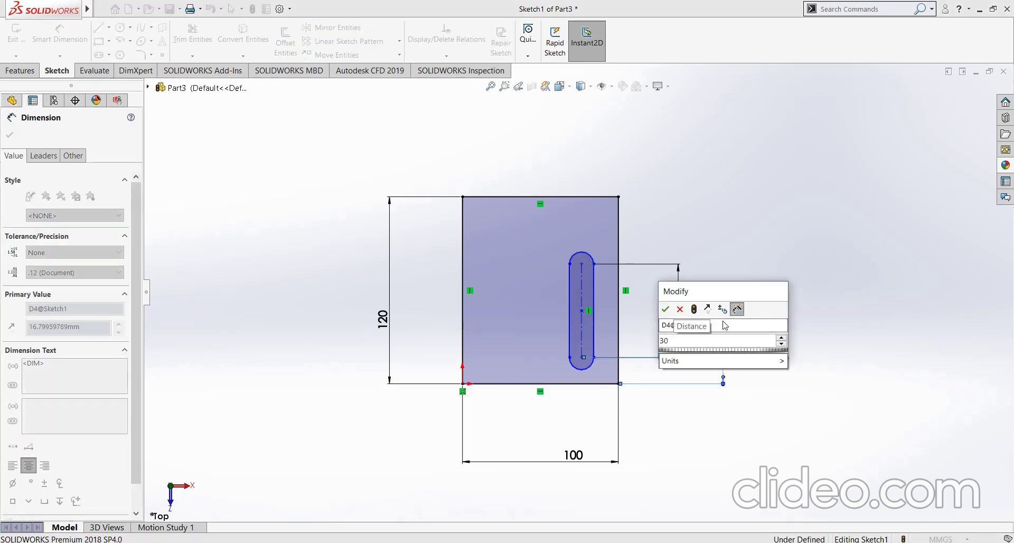
pyautogui.press('Return')
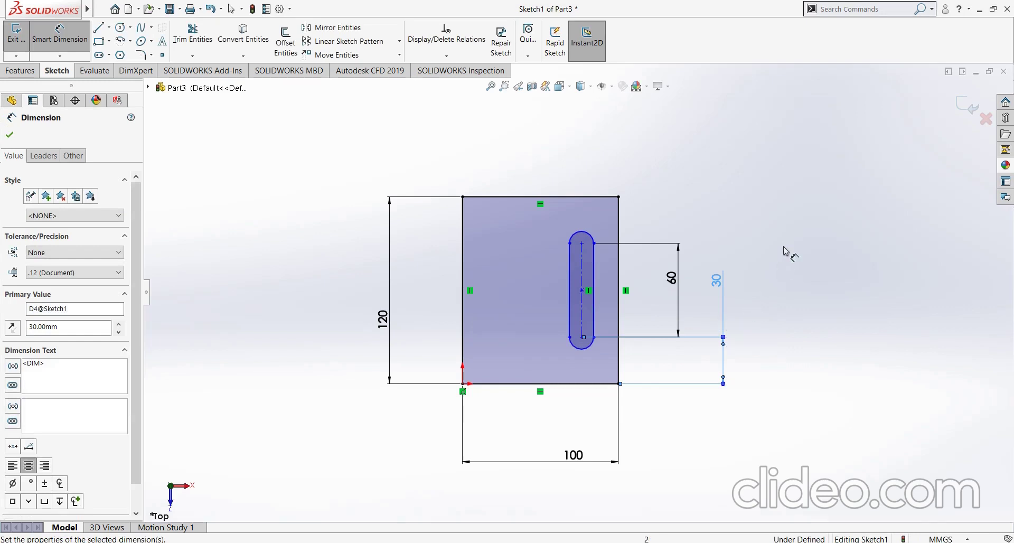
# Give the slot's rounded ends a 7.5 mm radius.
pyautogui.click(592, 237)
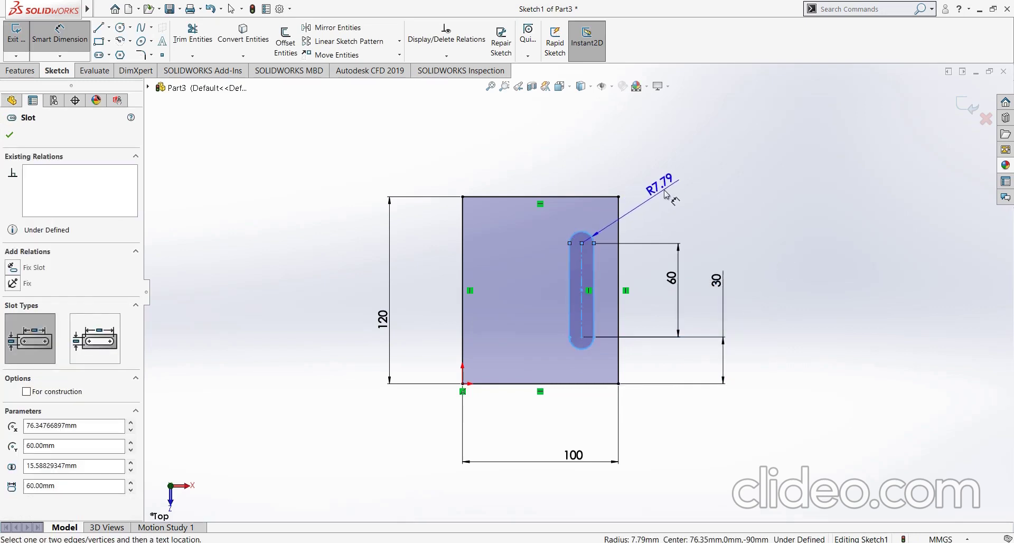
pyautogui.click(667, 193)
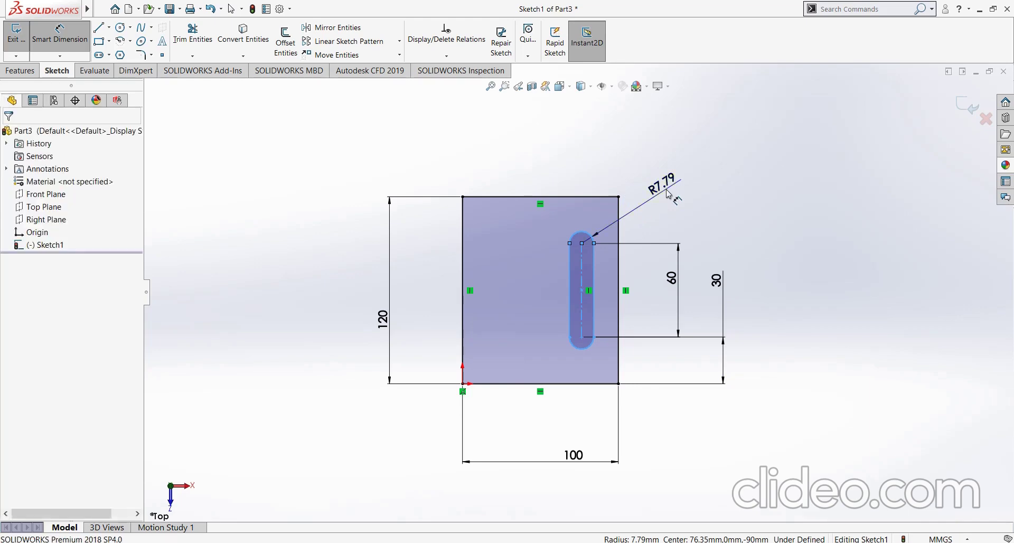
pyautogui.write('7.5')
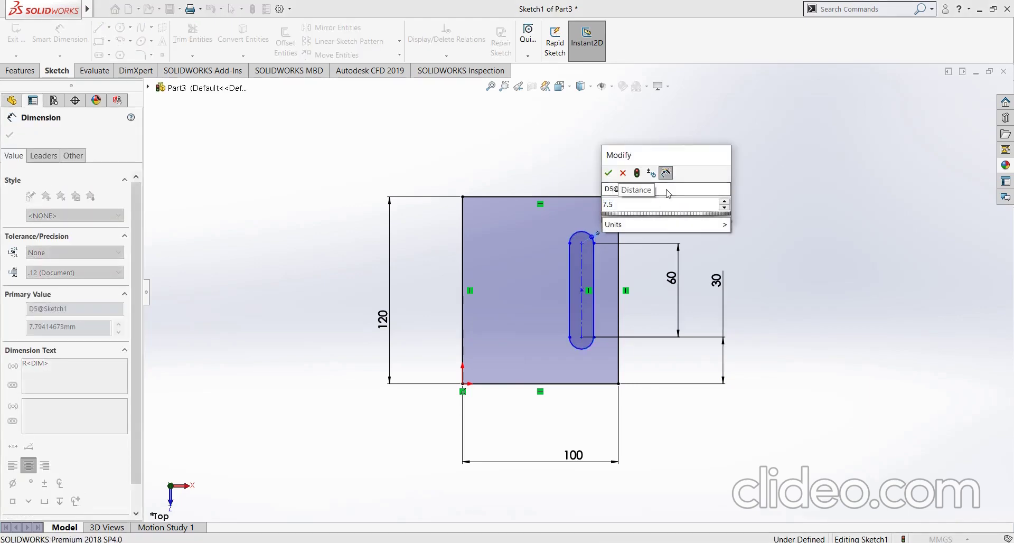
pyautogui.press('Return')
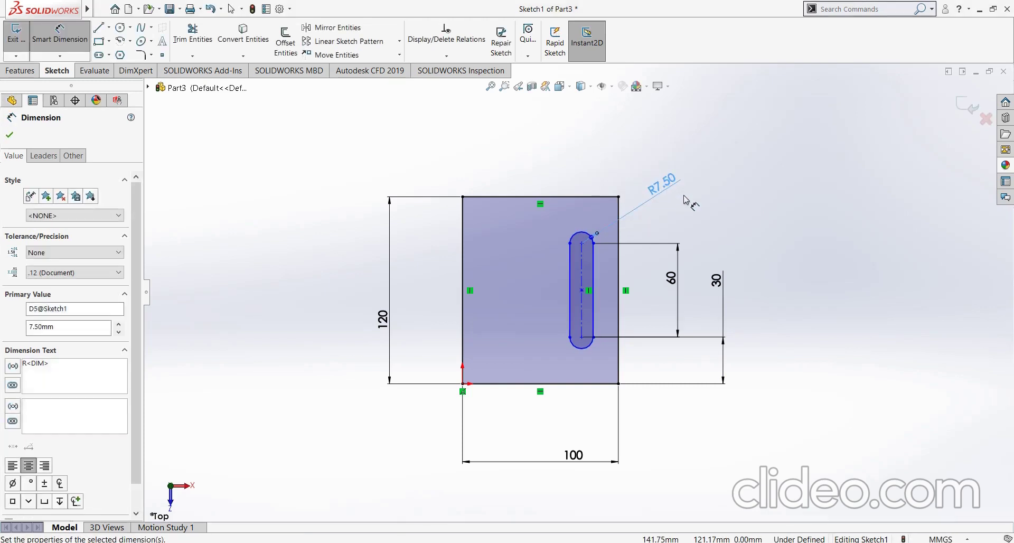
pyautogui.click(9, 135)
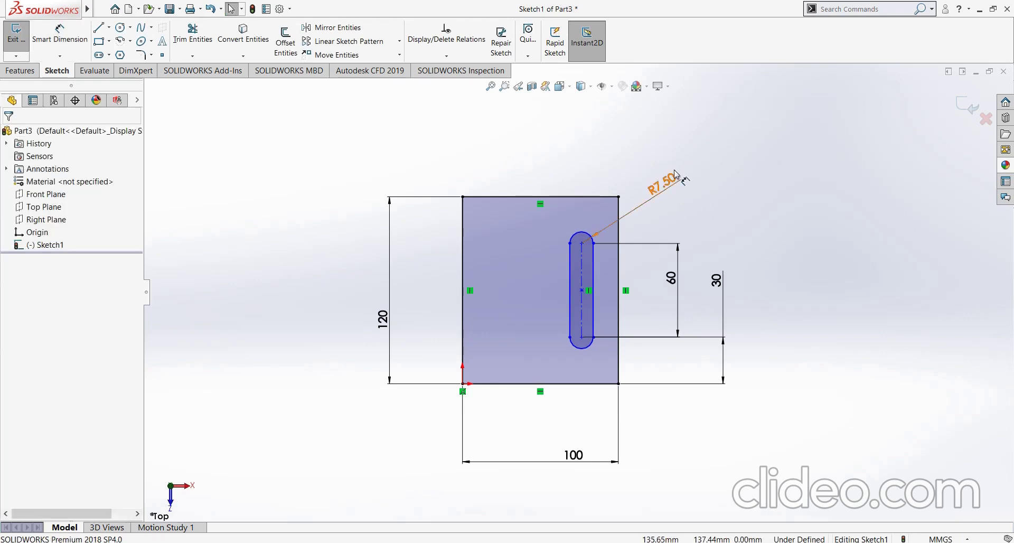
# Extrude the slotted plate sketch to a blind depth of 20 mm.
pyautogui.click(20, 71)
pyautogui.click(22, 45)
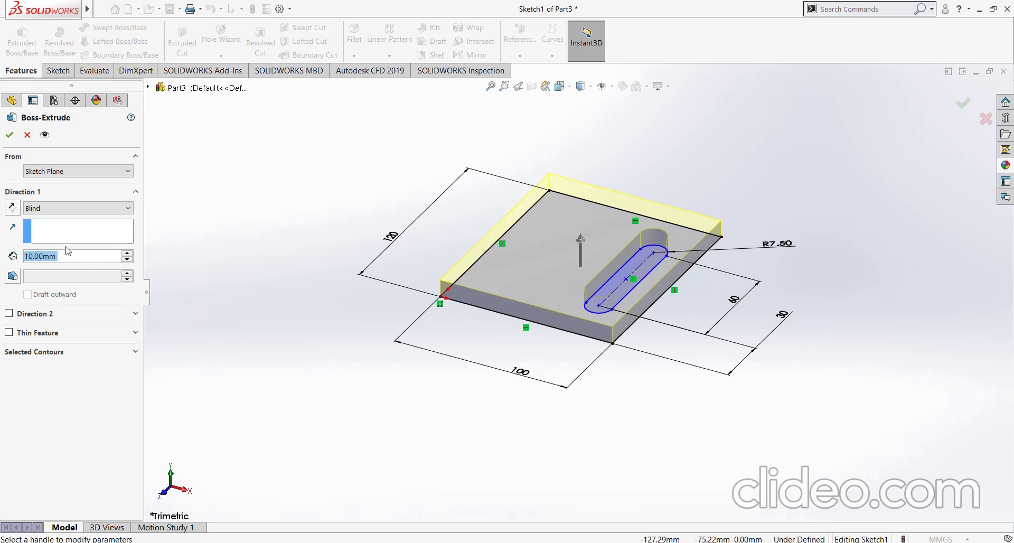
pyautogui.write('2')
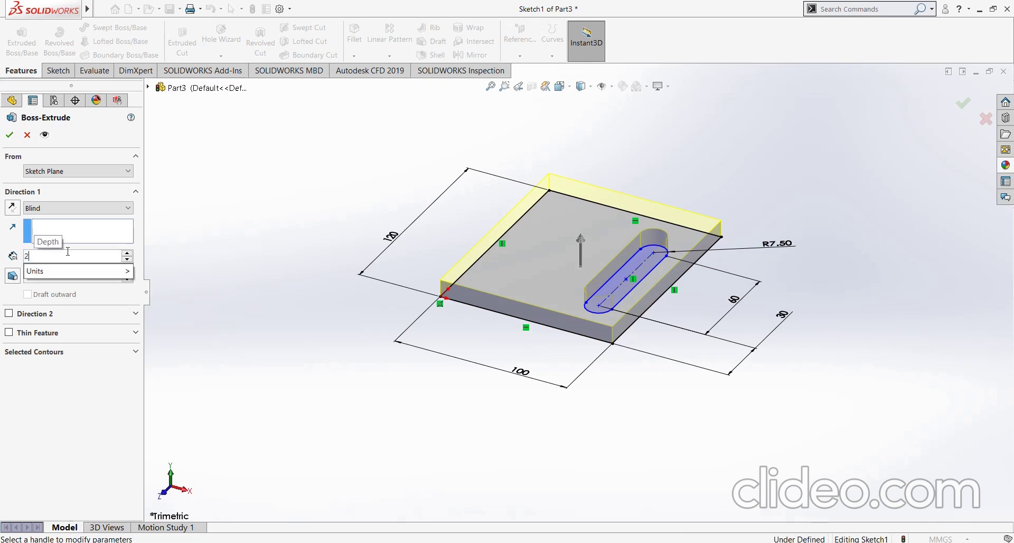
pyautogui.write('0')
pyautogui.press('Return')
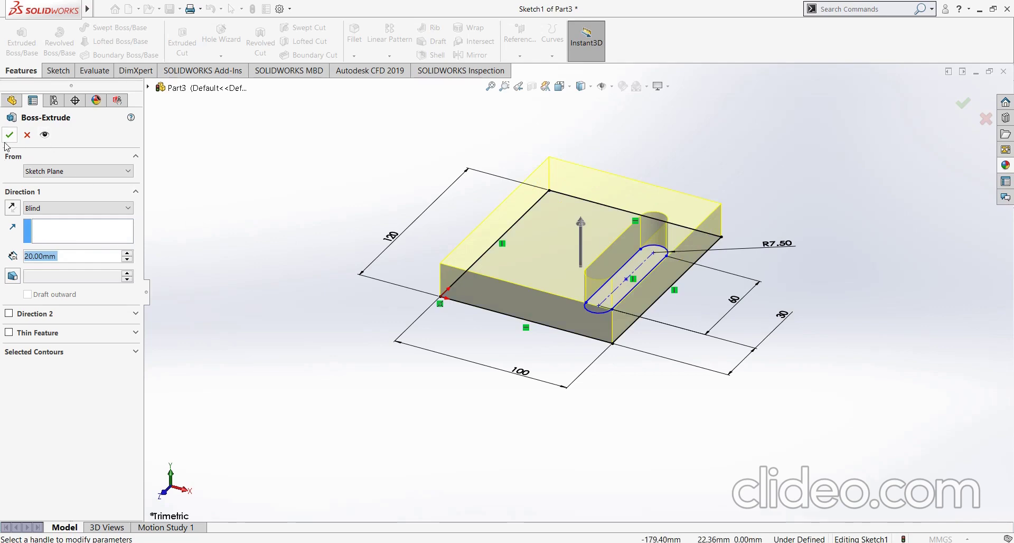
pyautogui.click(10, 134)
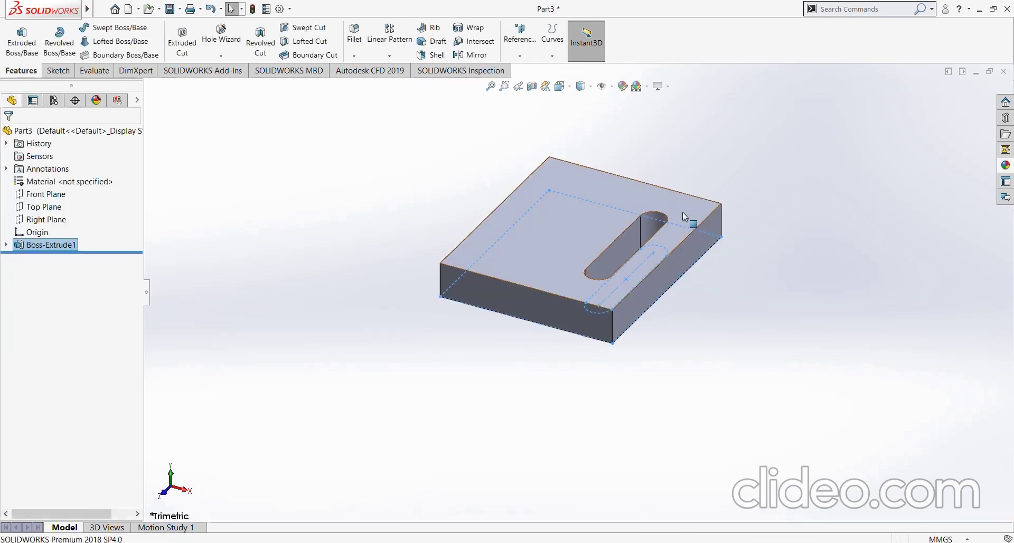
pyautogui.scroll(-3, 682, 211)
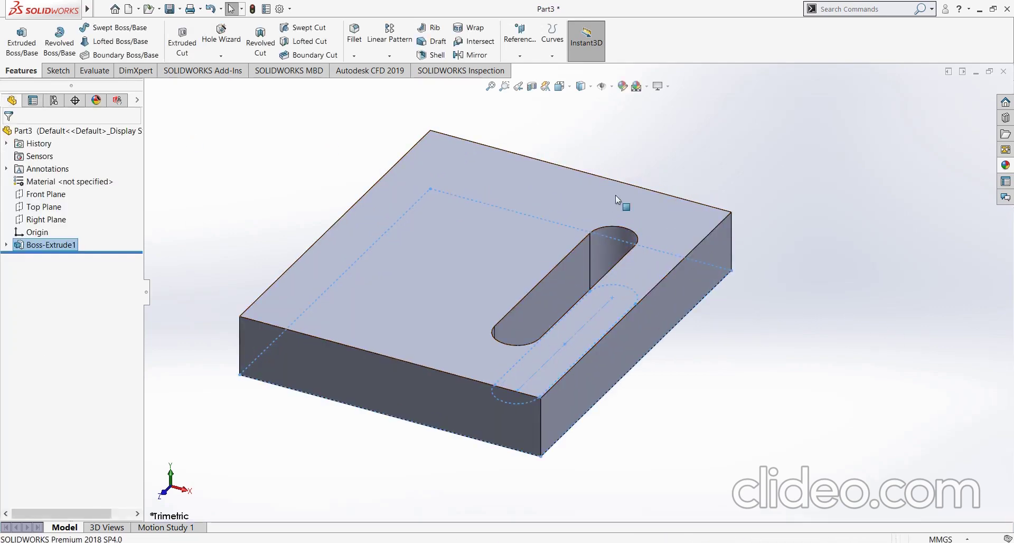
# Fillet the front and back-right vertical corner edges with a 15 mm radius.
pyautogui.click(355, 37)
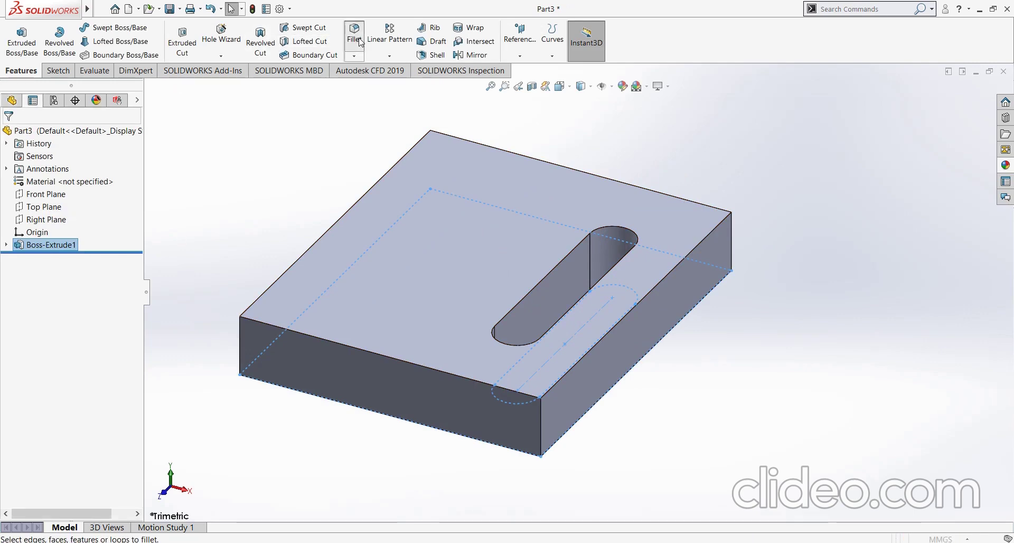
pyautogui.click(541, 443)
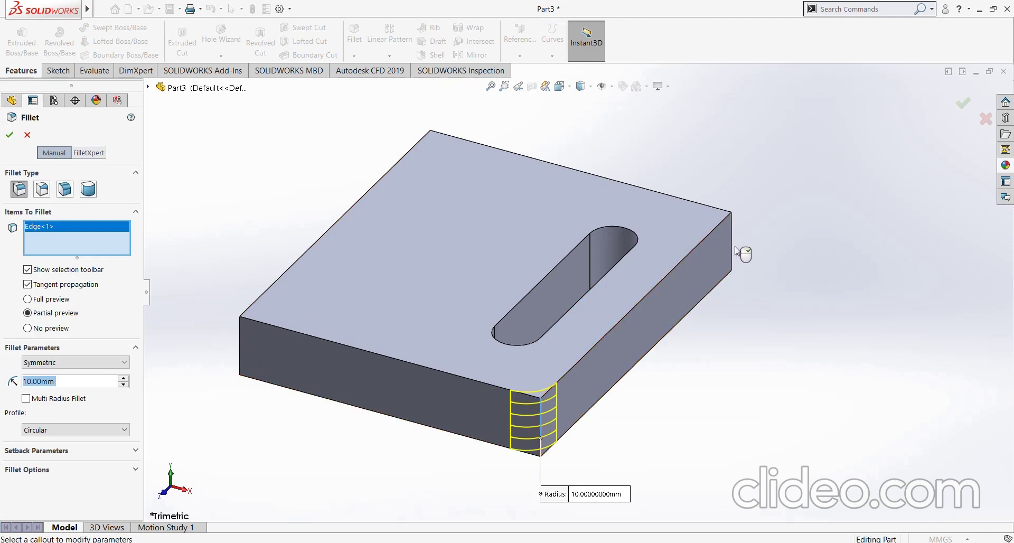
pyautogui.click(733, 248)
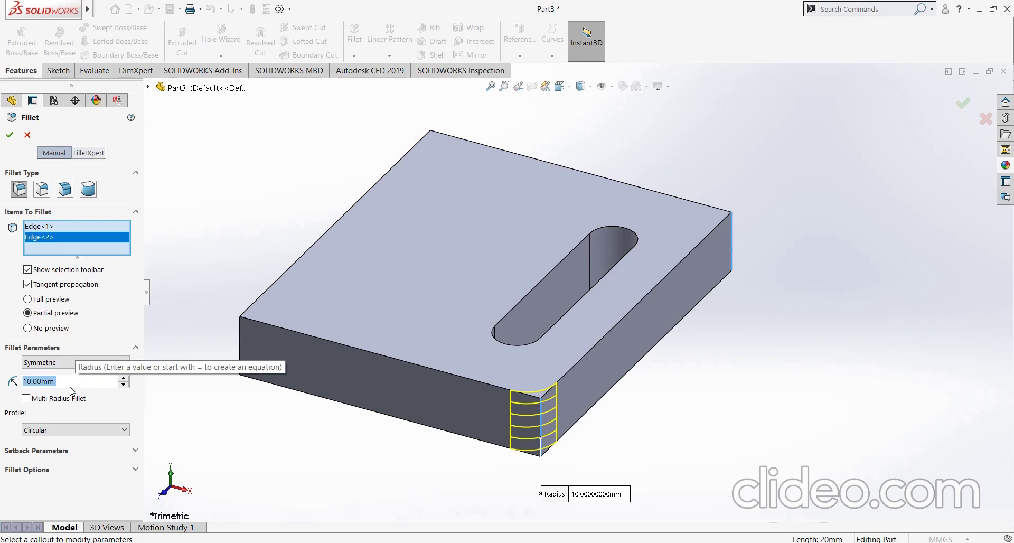
pyautogui.write('15')
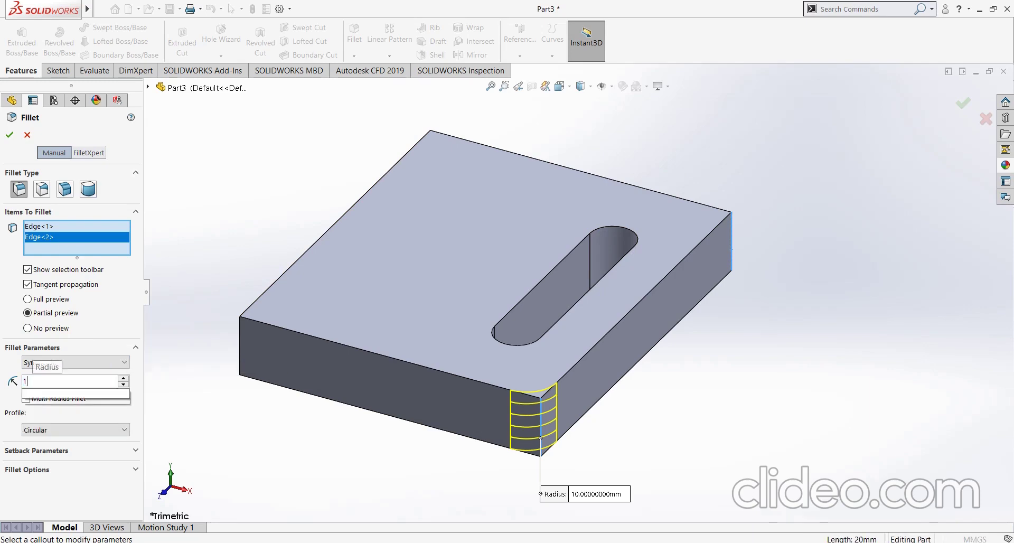
pyautogui.press('Return')
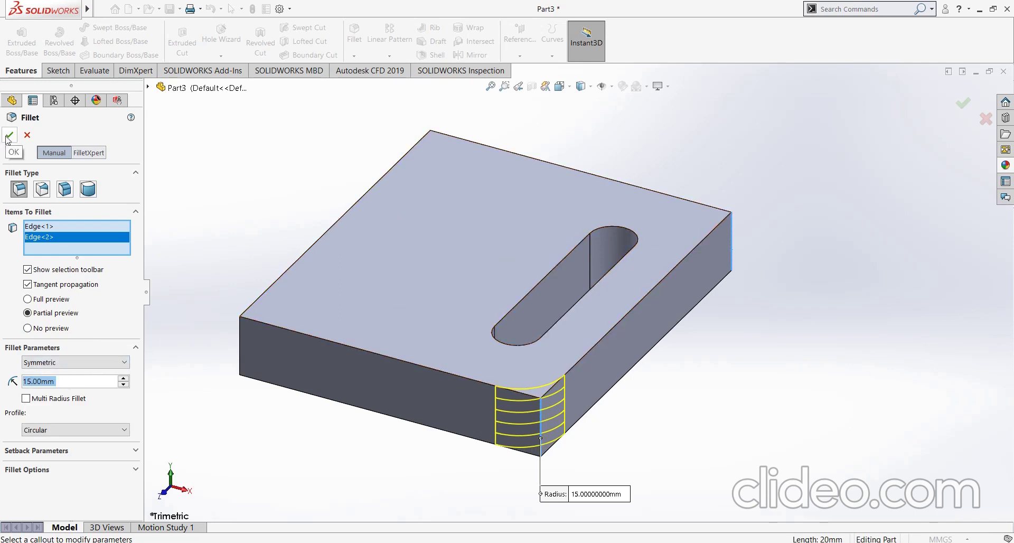
pyautogui.click(7, 138)
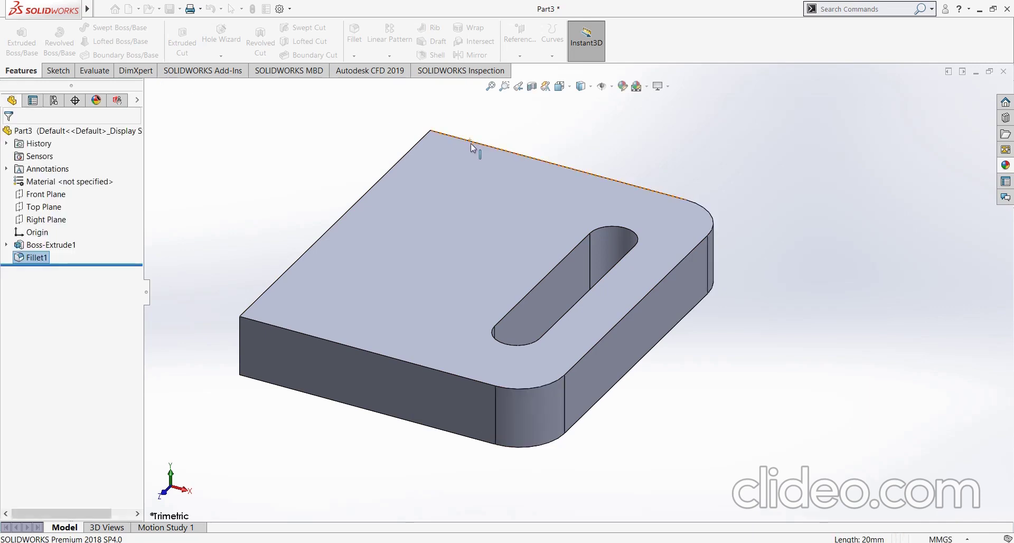
# Orbit the view down onto the plate and select its top face.
pyautogui.scroll(2, 500, 245)
pyautogui.moveTo(769, 312)
pyautogui.mouseDown(button='middle')
pyautogui.moveTo(761, 324)
pyautogui.moveTo(753, 300)
pyautogui.mouseUp(button='middle')
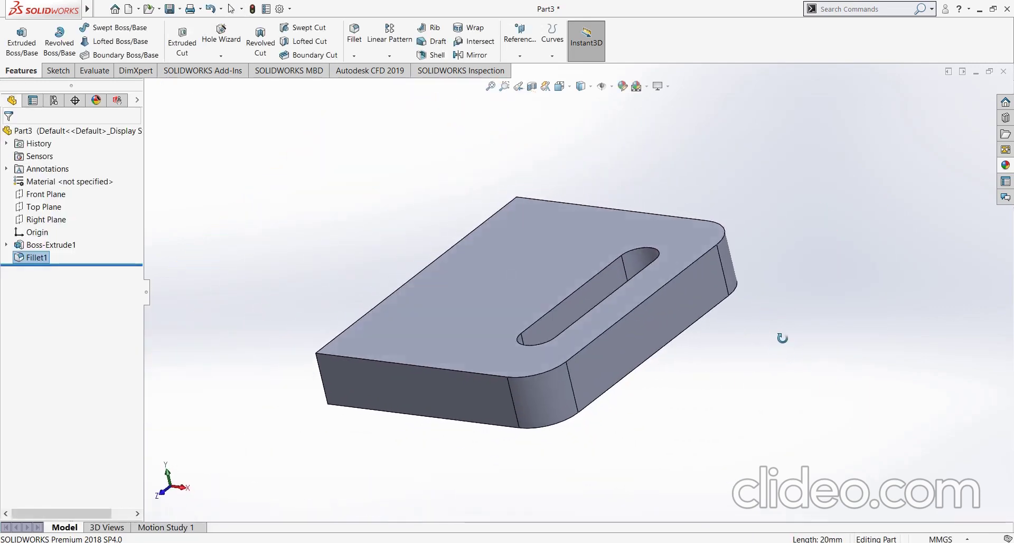
pyautogui.moveTo(782, 338)
pyautogui.mouseDown(button='middle')
pyautogui.moveTo(758, 343)
pyautogui.moveTo(710, 330)
pyautogui.mouseUp(button='middle')
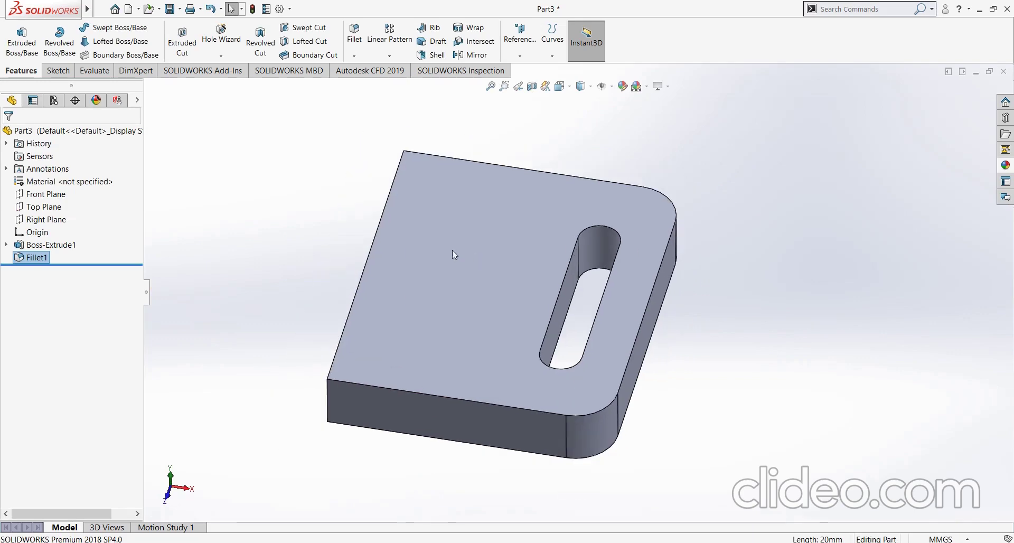
pyautogui.click(445, 249)
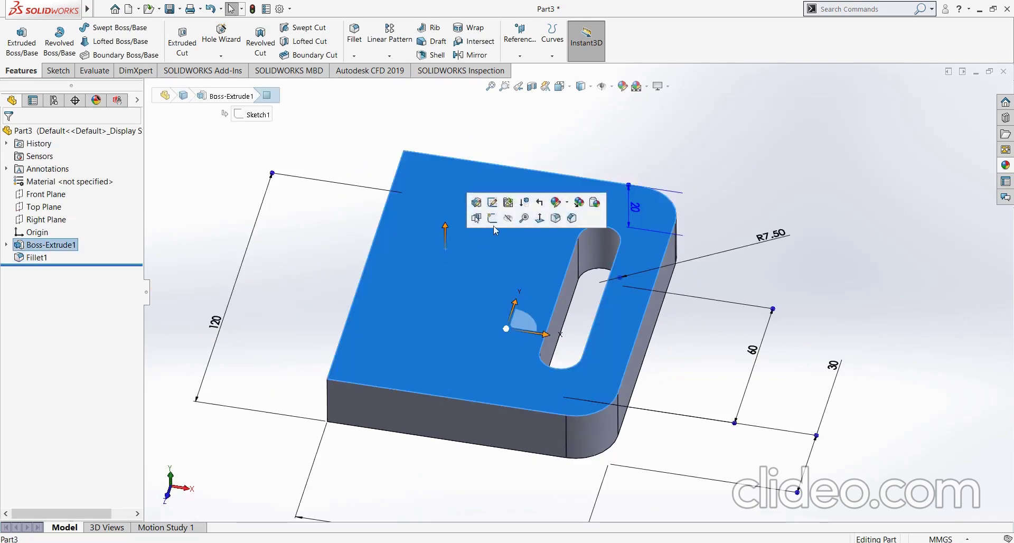
# Sketch on the top face, view it Normal To, and draw a full-height rectangle along the left edge.
pyautogui.click(492, 218)
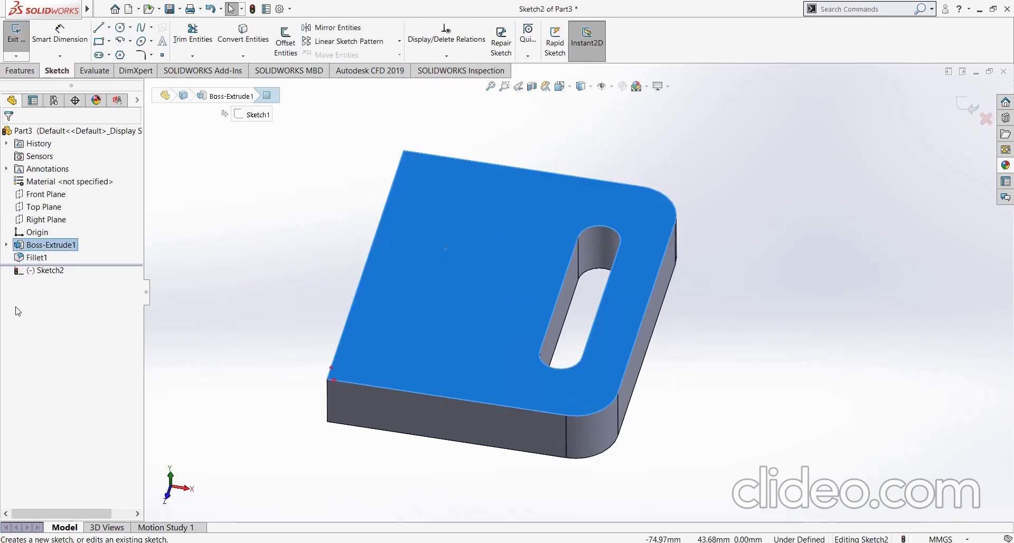
pyautogui.rightClick(51, 270)
pyautogui.click(64, 258)
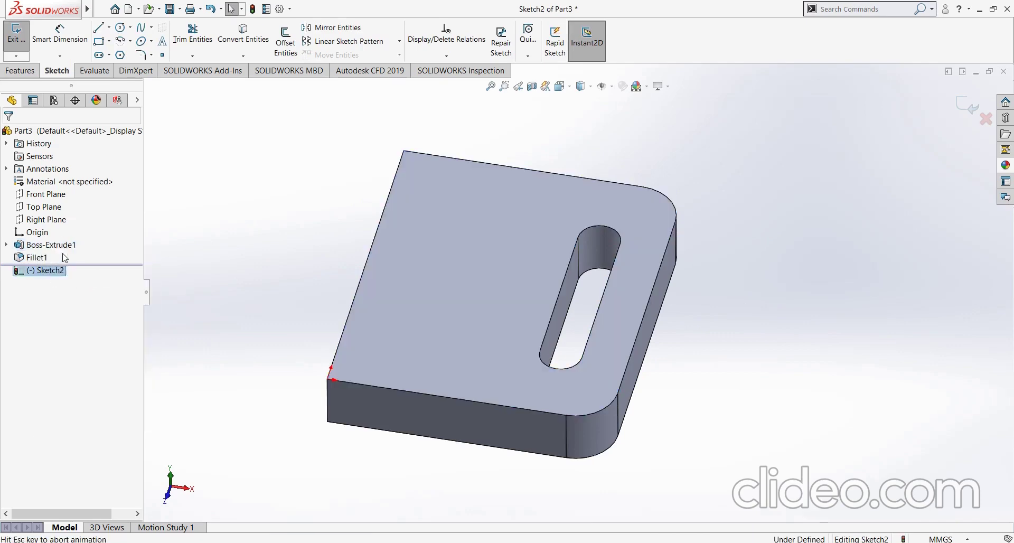
pyautogui.scroll(-2, 476, 211)
pyautogui.scroll(2, 478, 208)
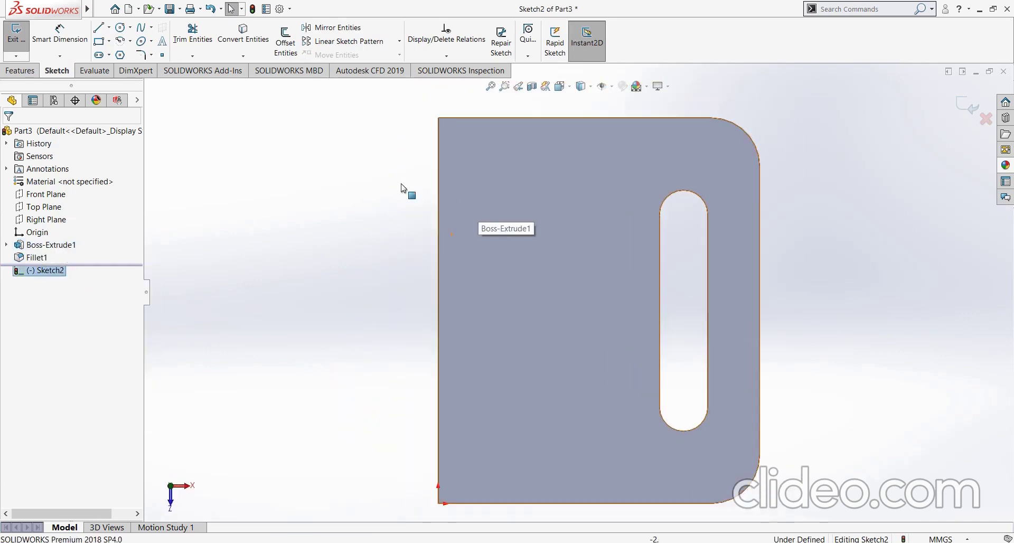
pyautogui.click(98, 41)
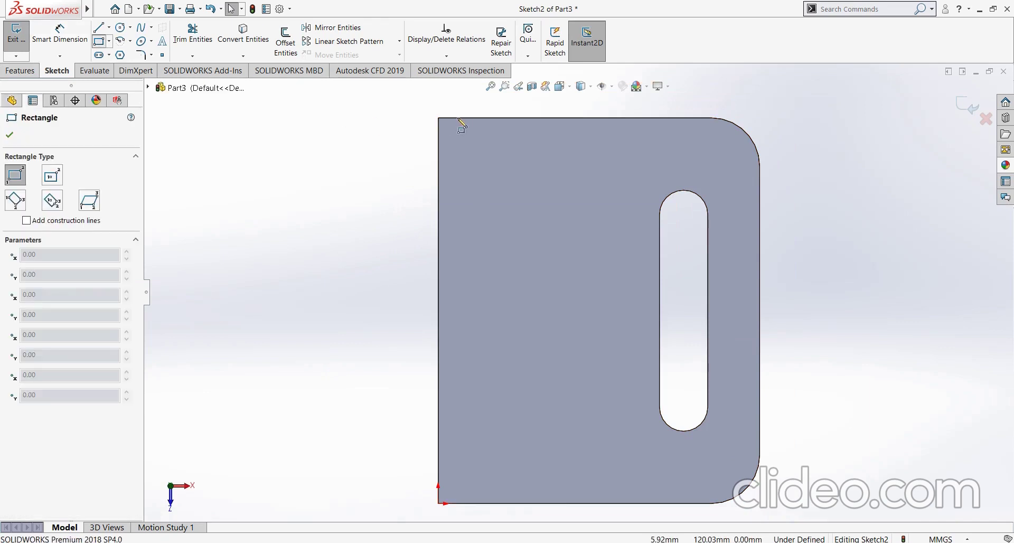
pyautogui.click(438, 118)
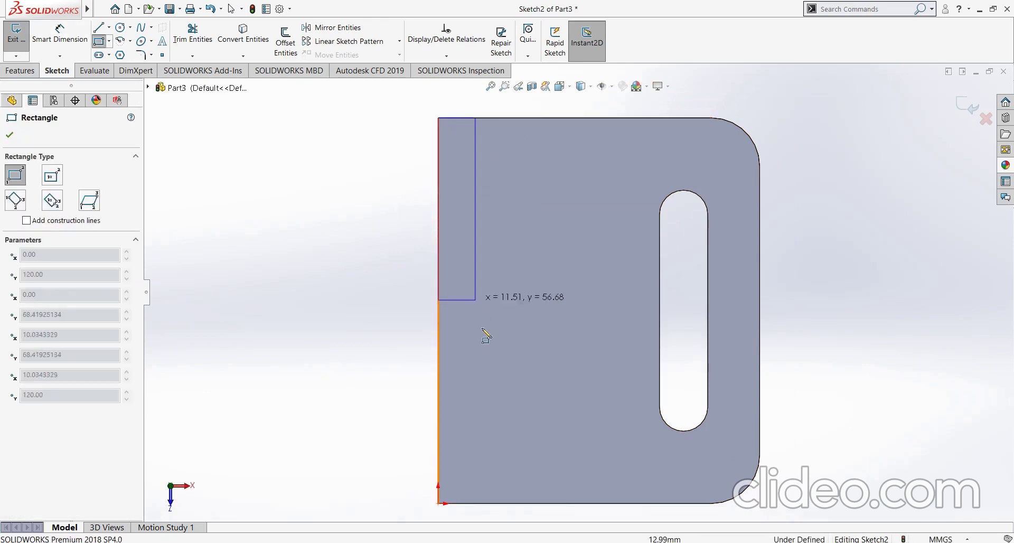
pyautogui.click(482, 503)
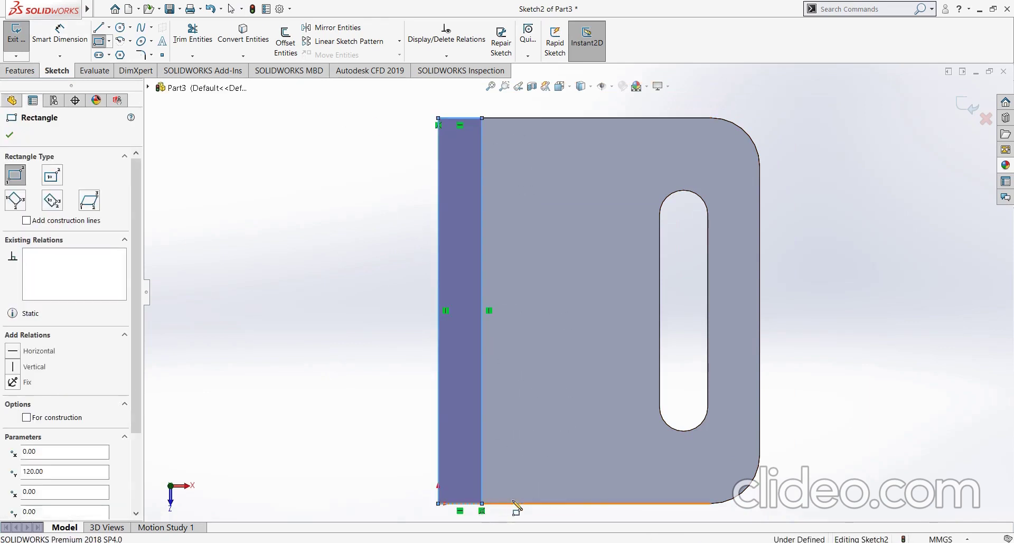
pyautogui.click(9, 135)
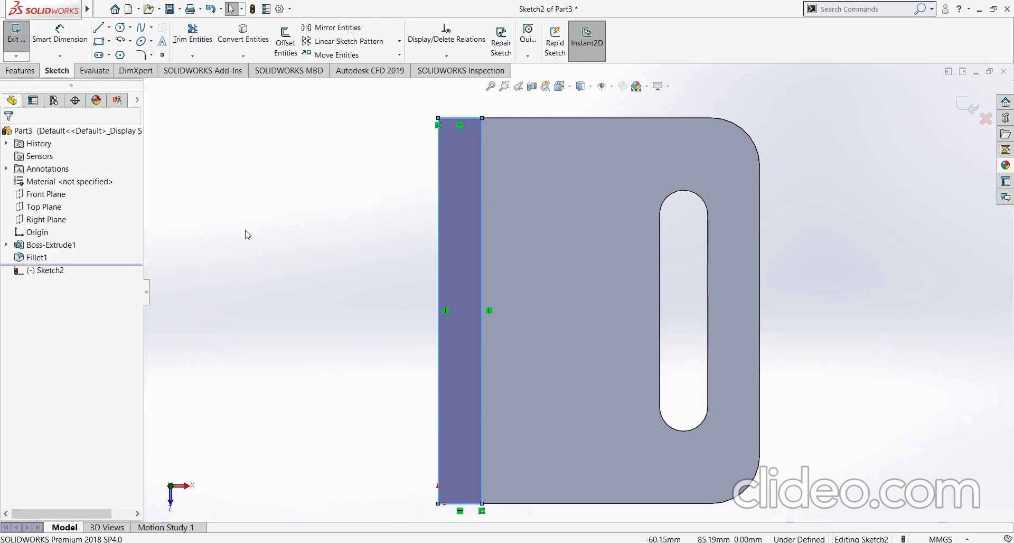
# Dimension the strip's width between its vertical lines as 20 mm, fully defining Sketch2.
pyautogui.click(59, 33)
pyautogui.click(439, 248)
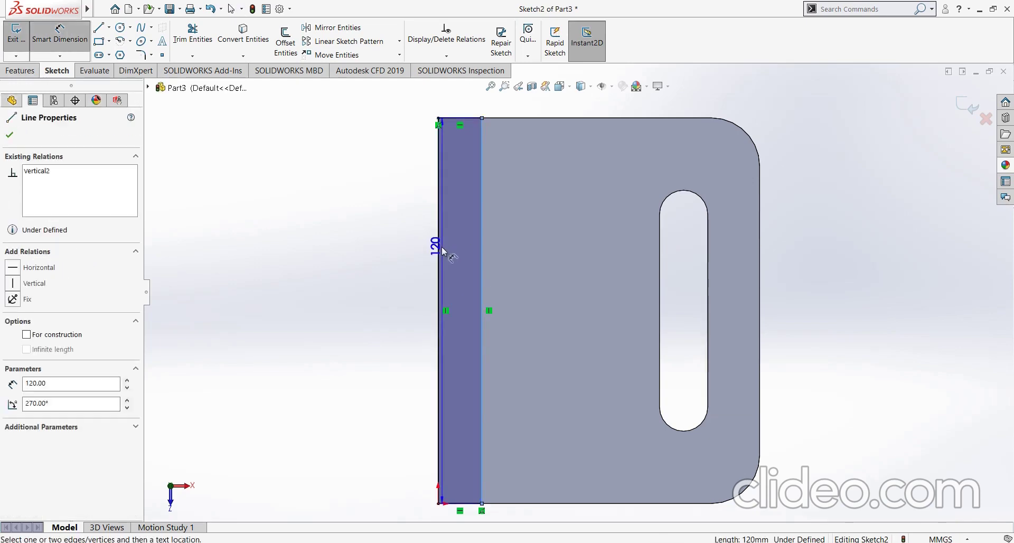
pyautogui.click(481, 240)
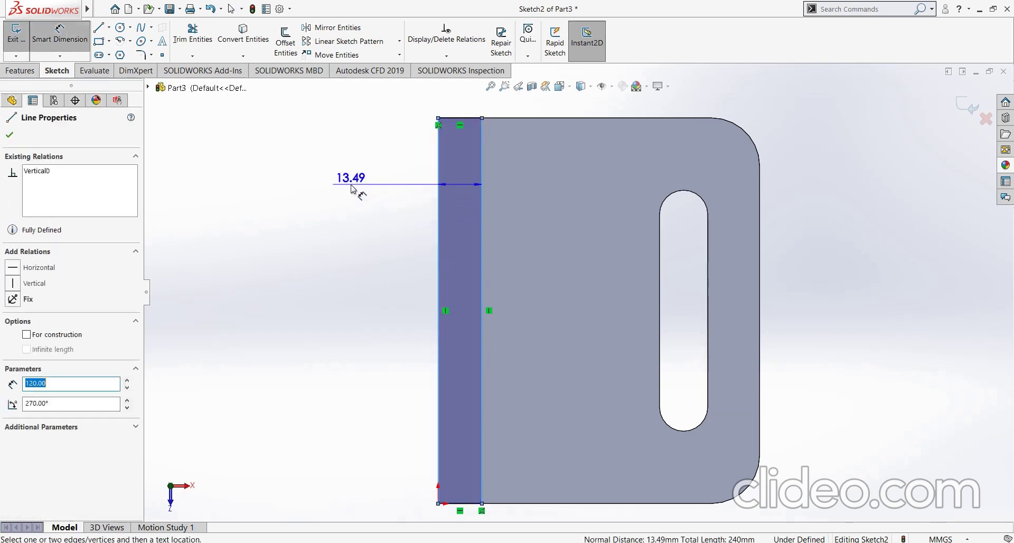
pyautogui.click(352, 189)
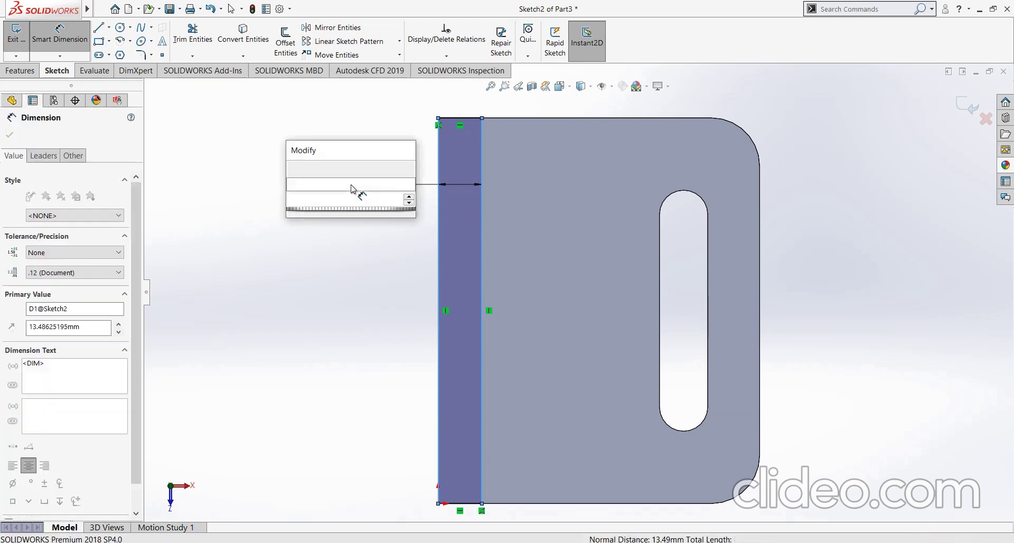
pyautogui.write('20')
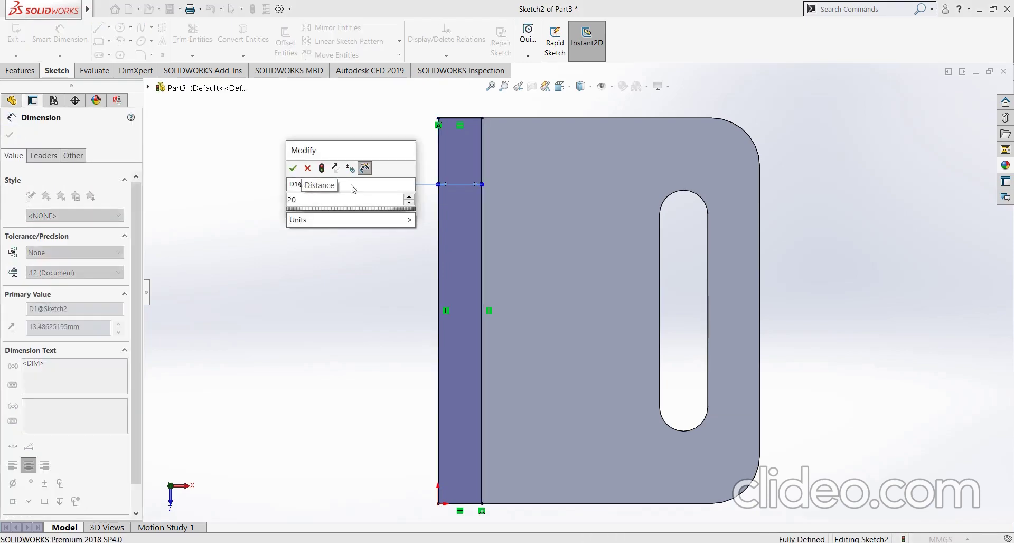
pyautogui.press('Return')
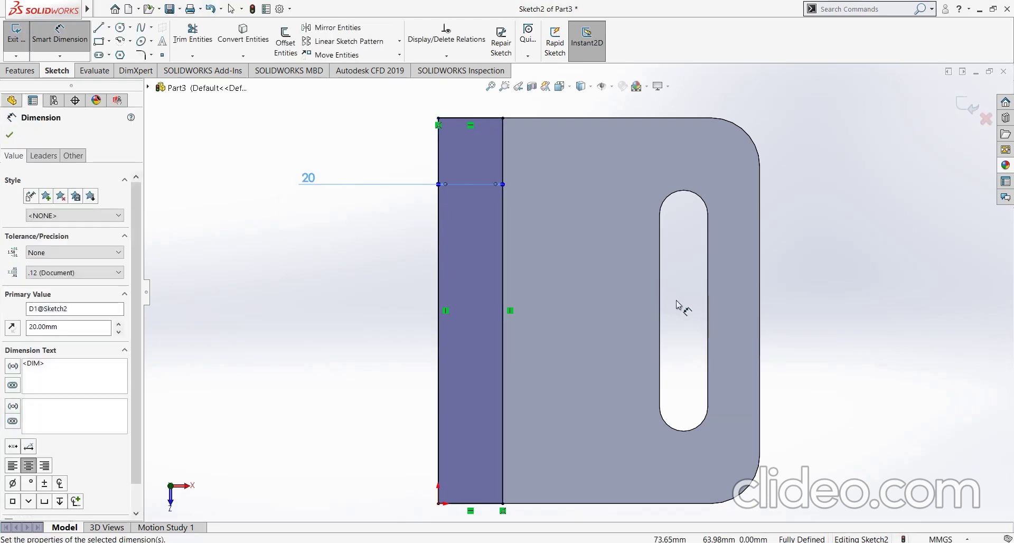
pyautogui.scroll(-2, 700, 303)
pyautogui.scroll(2, 775, 305)
pyautogui.scroll(2, 774, 306)
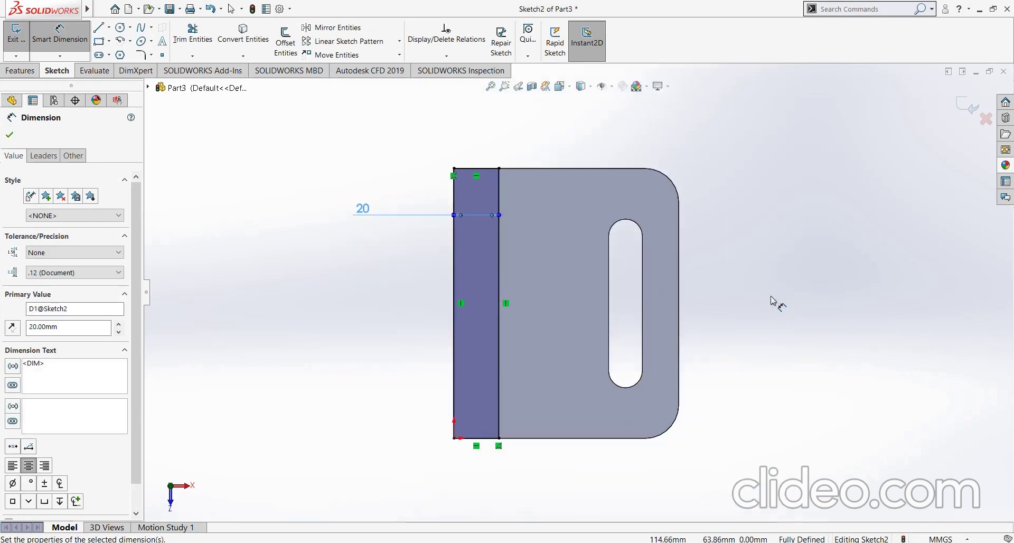
pyautogui.click(12, 136)
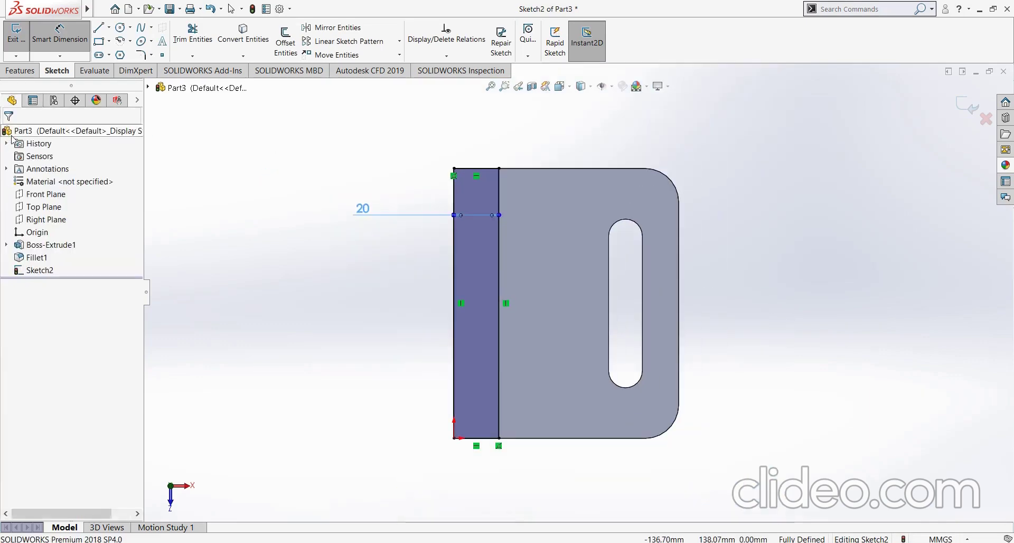
pyautogui.click(20, 71)
# Extrude the 20 mm strip 30 mm upward as Boss-Extrude2 to form the wall.
pyautogui.click(22, 48)
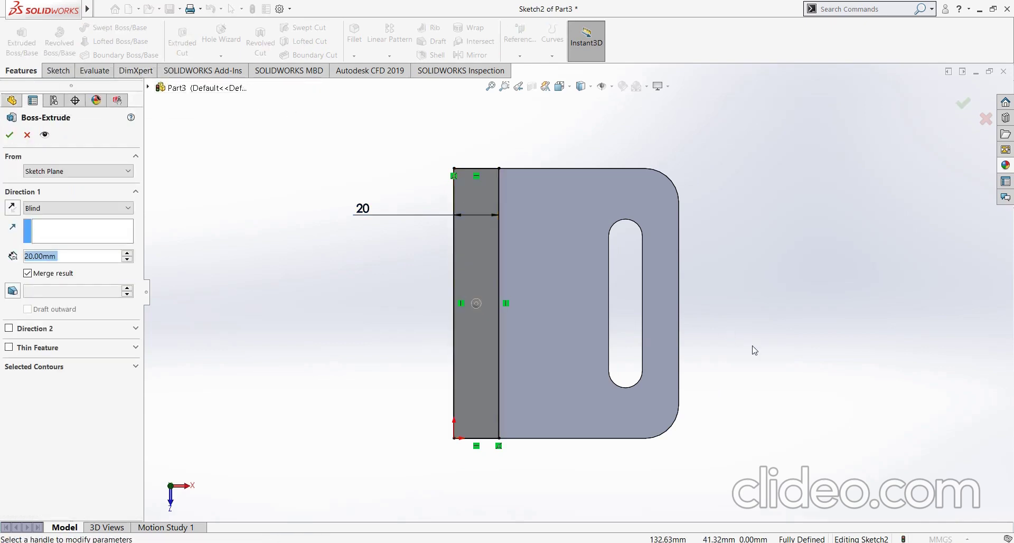
pyautogui.moveTo(753, 351)
pyautogui.mouseDown(button='middle')
pyautogui.moveTo(713, 231)
pyautogui.moveTo(715, 163)
pyautogui.moveTo(702, 177)
pyautogui.moveTo(717, 308)
pyautogui.moveTo(728, 288)
pyautogui.moveTo(699, 272)
pyautogui.moveTo(704, 300)
pyautogui.mouseUp(button='middle')
pyautogui.click(69, 259)
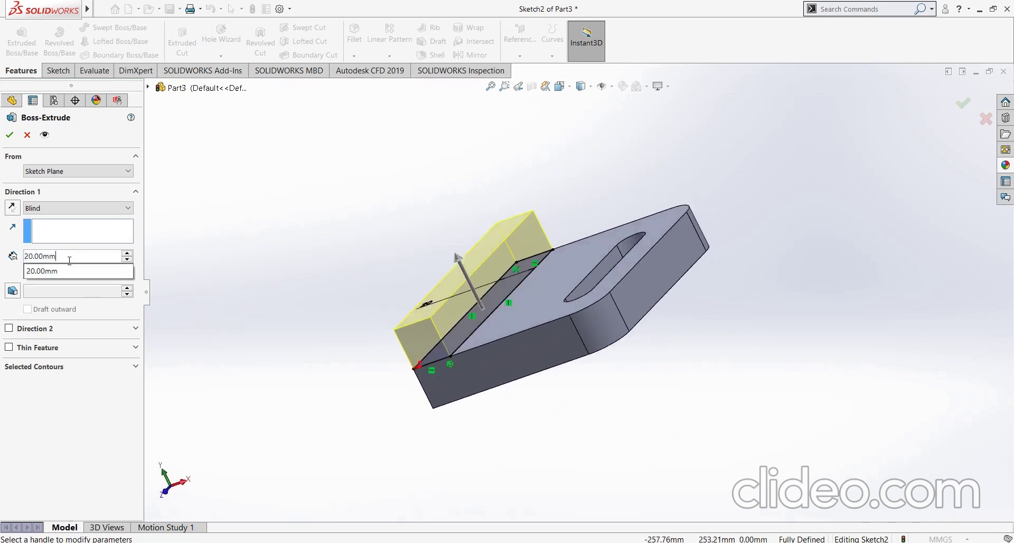
pyautogui.write('30')
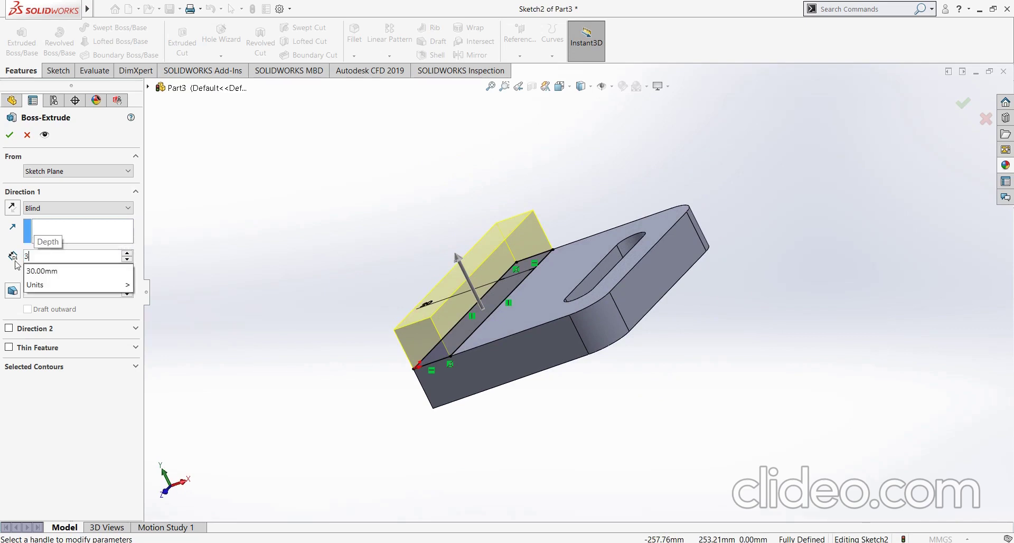
pyautogui.press('Return')
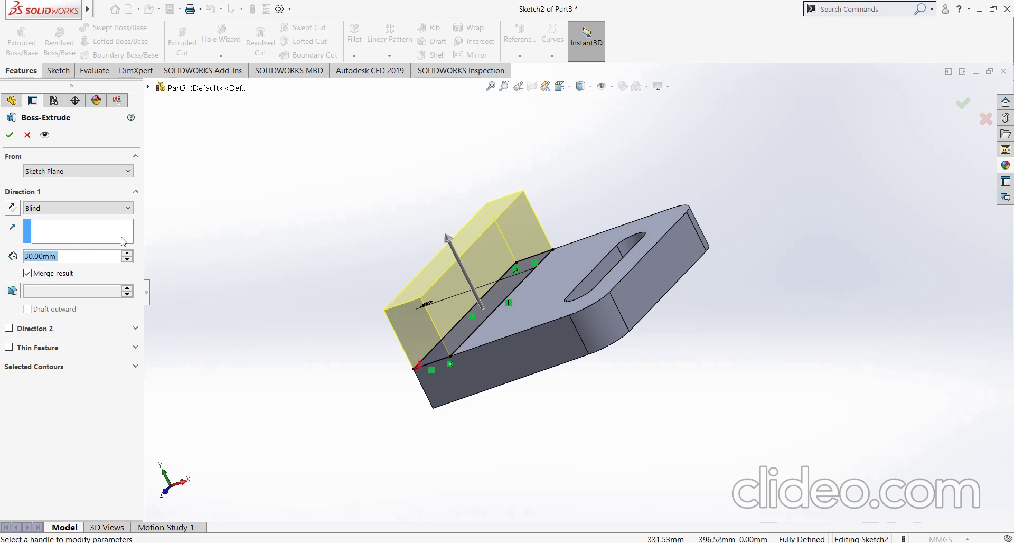
pyautogui.click(7, 136)
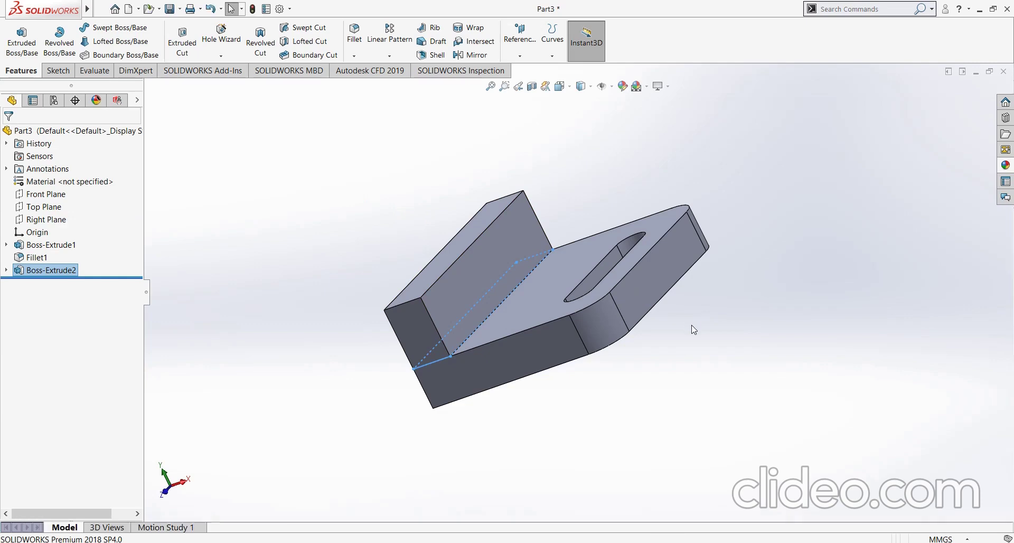
pyautogui.moveTo(703, 331)
pyautogui.mouseDown(button='middle')
pyautogui.moveTo(717, 395)
pyautogui.moveTo(708, 370)
pyautogui.mouseUp(button='middle')
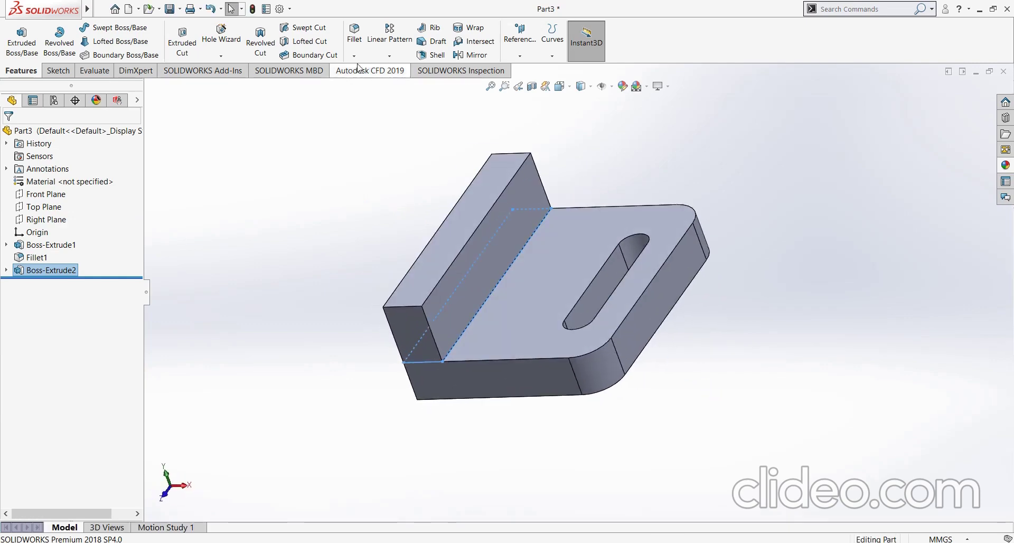
# Fillet the upright wall's two top corner edges with a 10 mm radius.
pyautogui.click(354, 37)
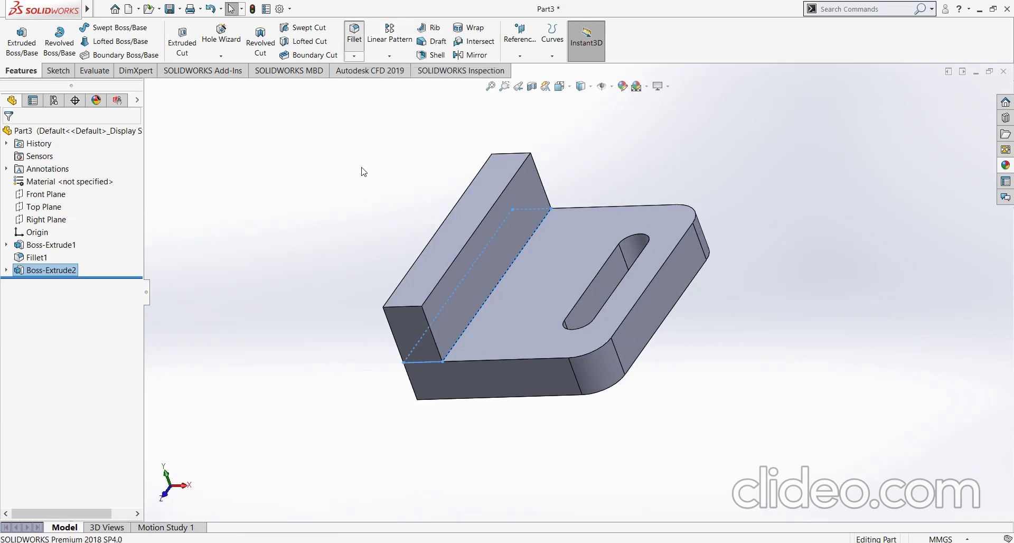
pyautogui.click(408, 307)
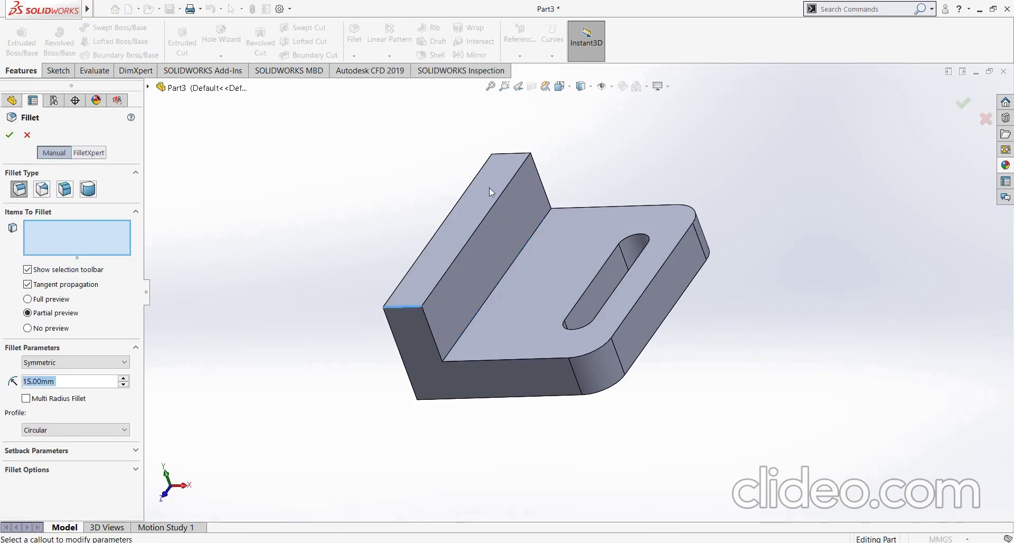
pyautogui.click(520, 154)
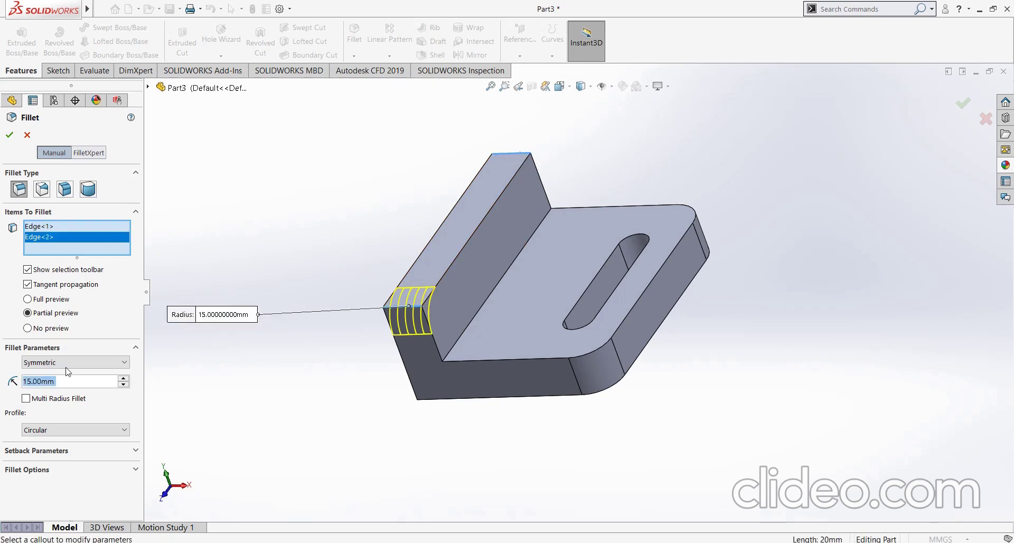
pyautogui.write('1')
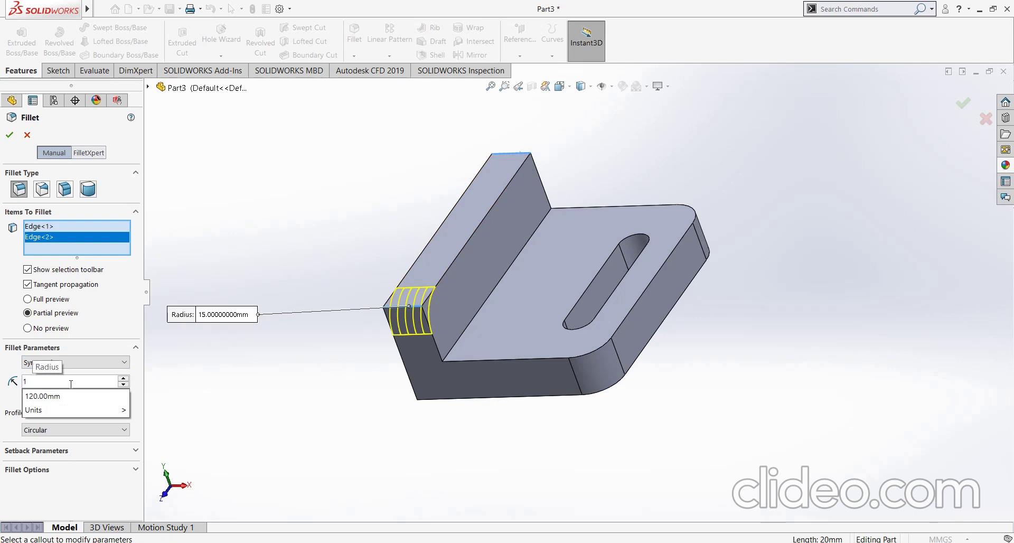
pyautogui.write('0')
pyautogui.press('Return')
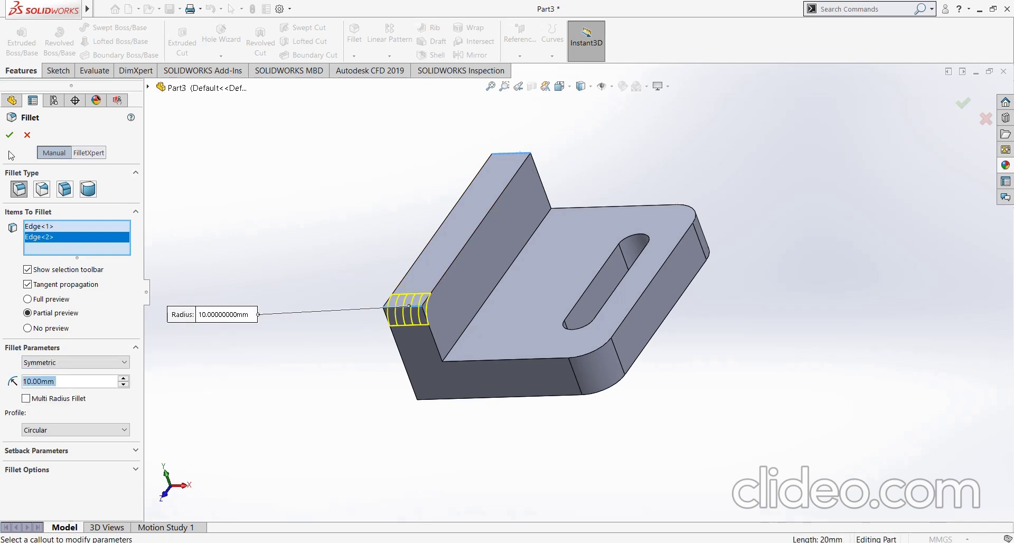
pyautogui.click(10, 136)
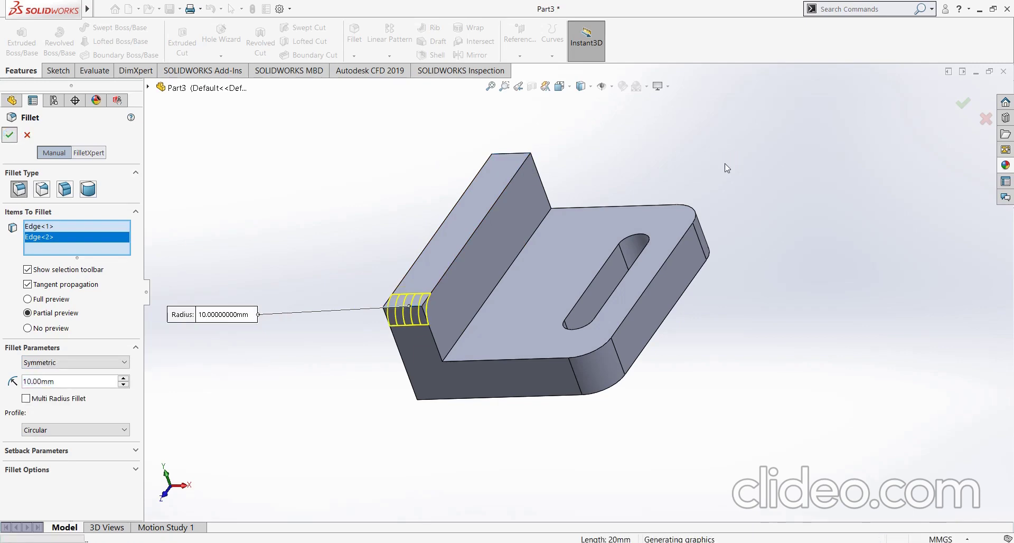
pyautogui.moveTo(725, 163)
pyautogui.mouseDown(button='middle')
pyautogui.moveTo(681, 155)
pyautogui.moveTo(726, 157)
pyautogui.moveTo(712, 158)
pyautogui.mouseUp(button='middle')
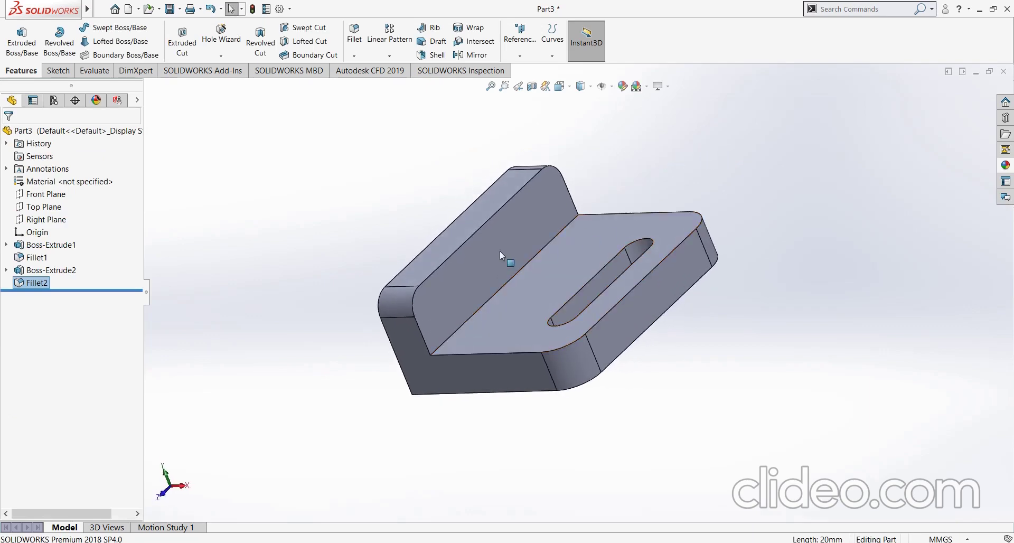
# Start a sketch on the upright wall's front face and view it Normal To.
pyautogui.click(477, 265)
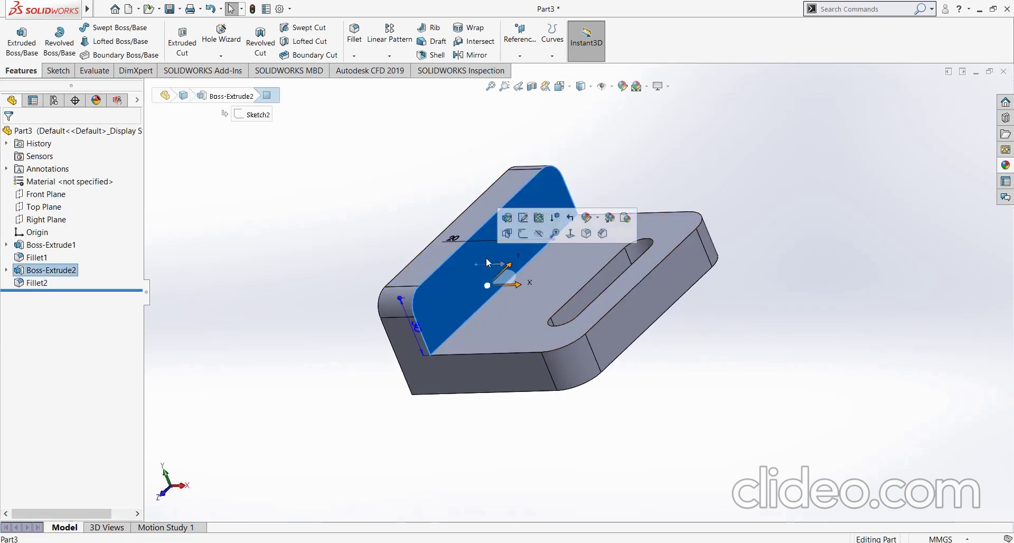
pyautogui.click(523, 234)
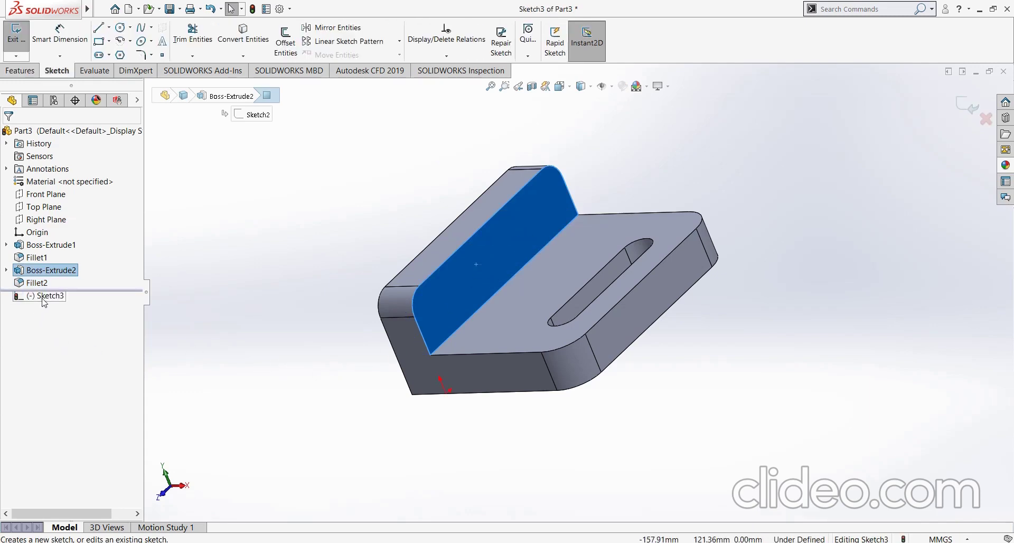
pyautogui.rightClick(42, 299)
pyautogui.click(66, 288)
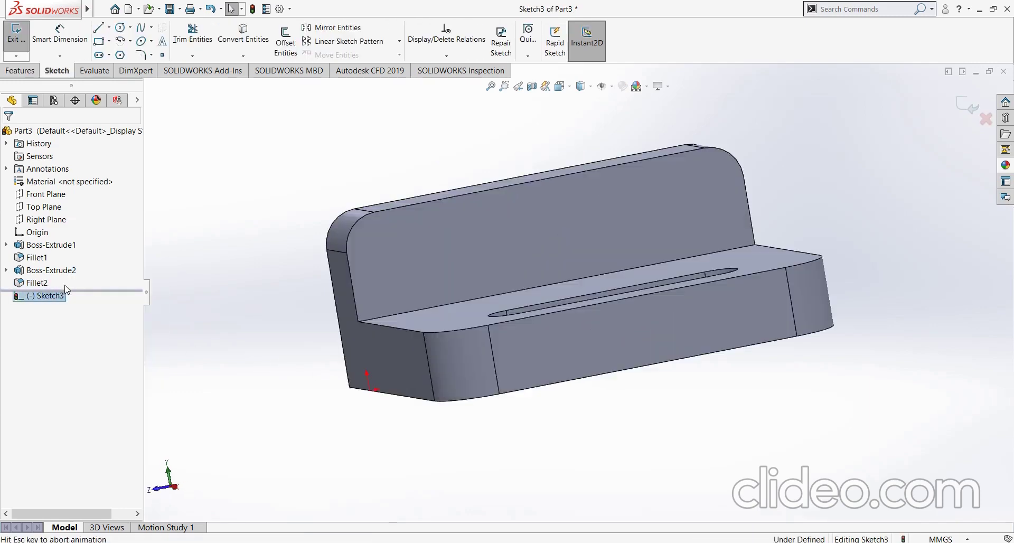
# Draw a horizontal straight slot spanning the wall face from left to right.
pyautogui.click(99, 55)
pyautogui.click(415, 246)
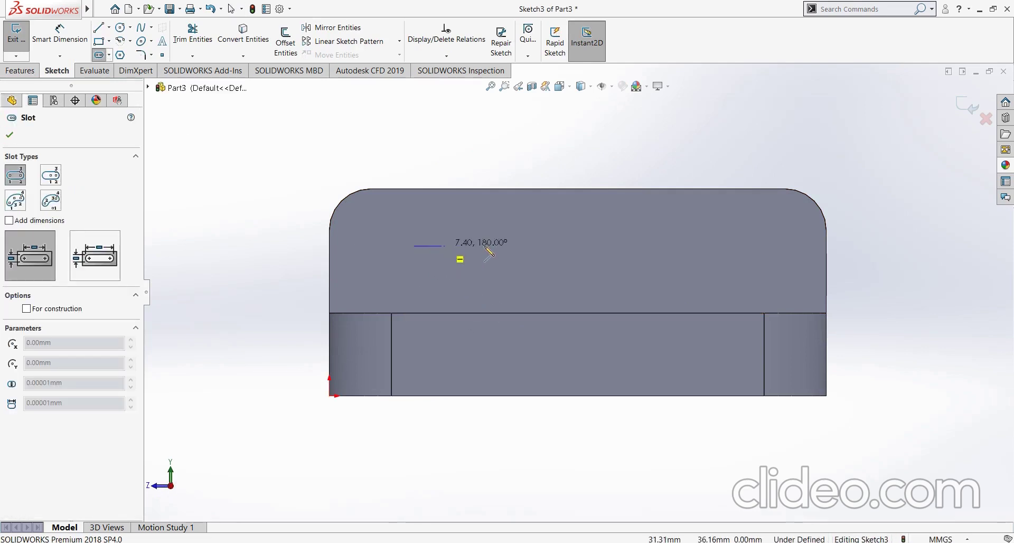
pyautogui.click(750, 246)
pyautogui.click(764, 226)
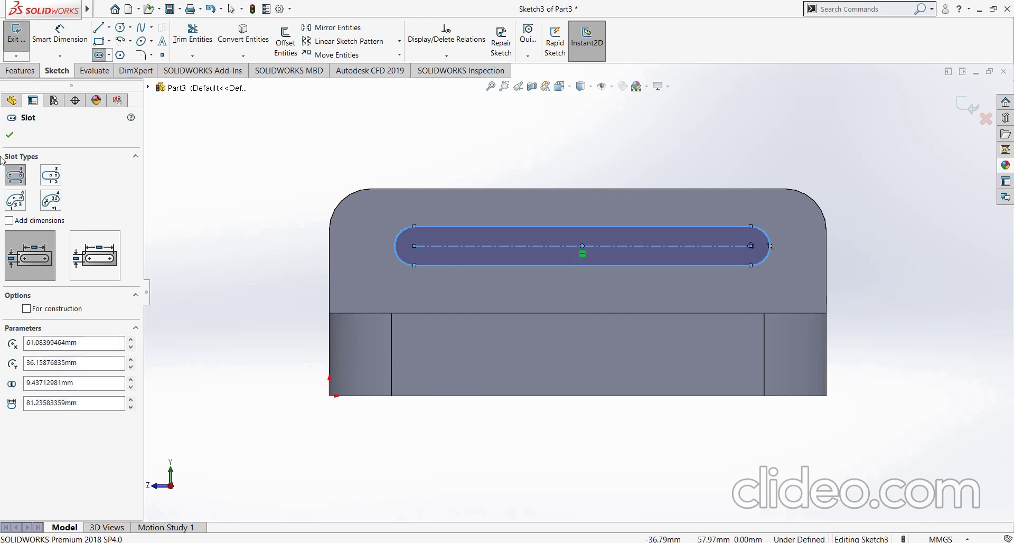
pyautogui.click(7, 136)
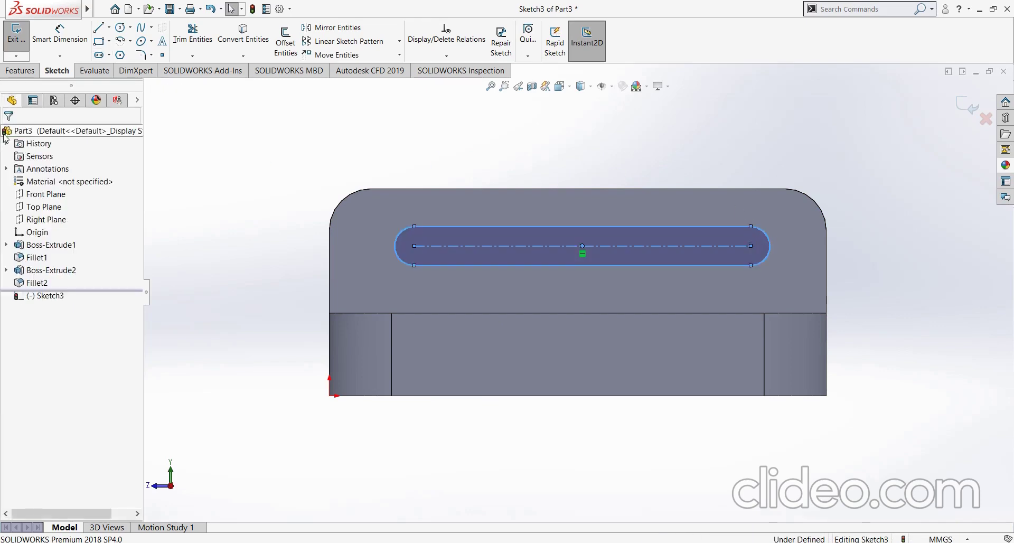
# Dimension the slot length to 80 mm between its end centres.
pyautogui.click(59, 33)
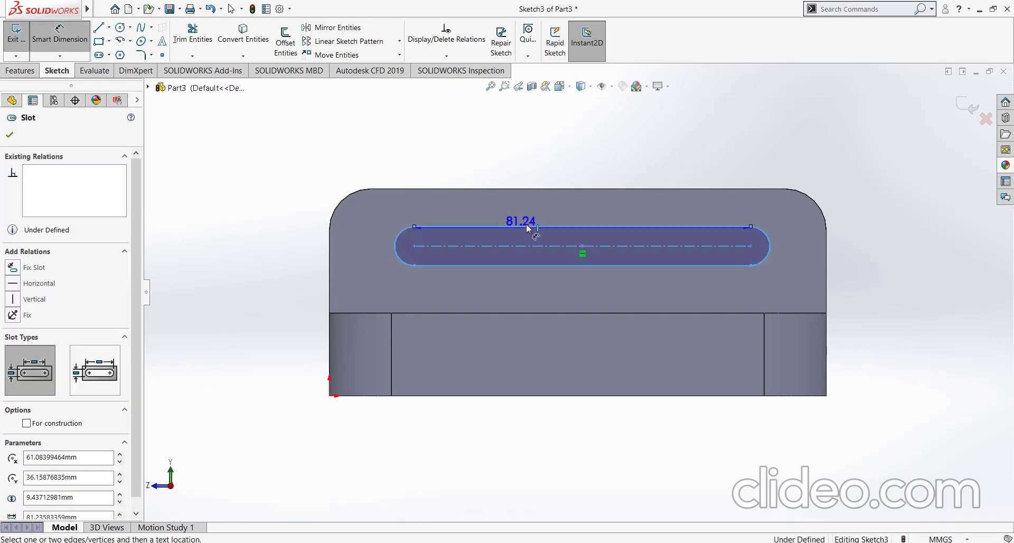
pyautogui.click(521, 226)
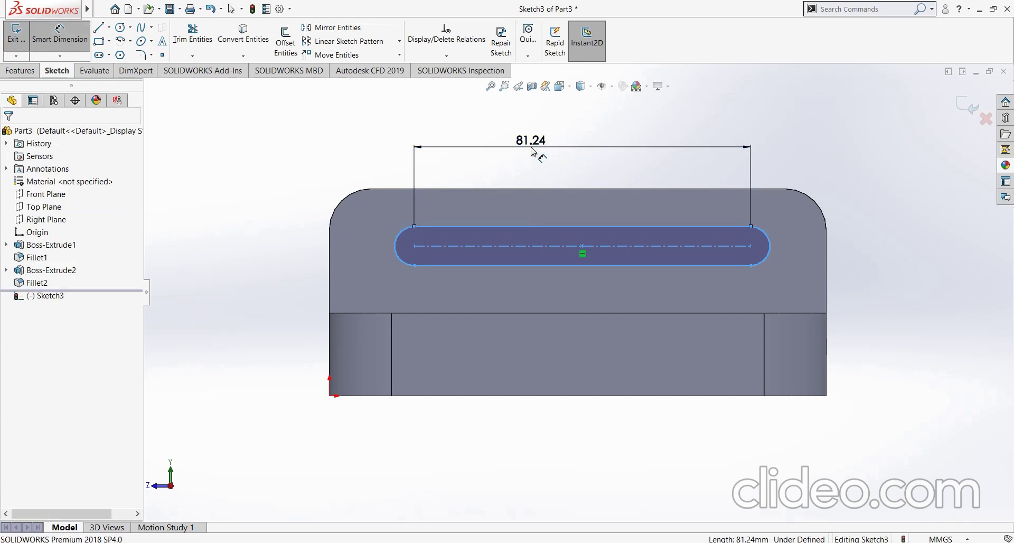
pyautogui.click(531, 149)
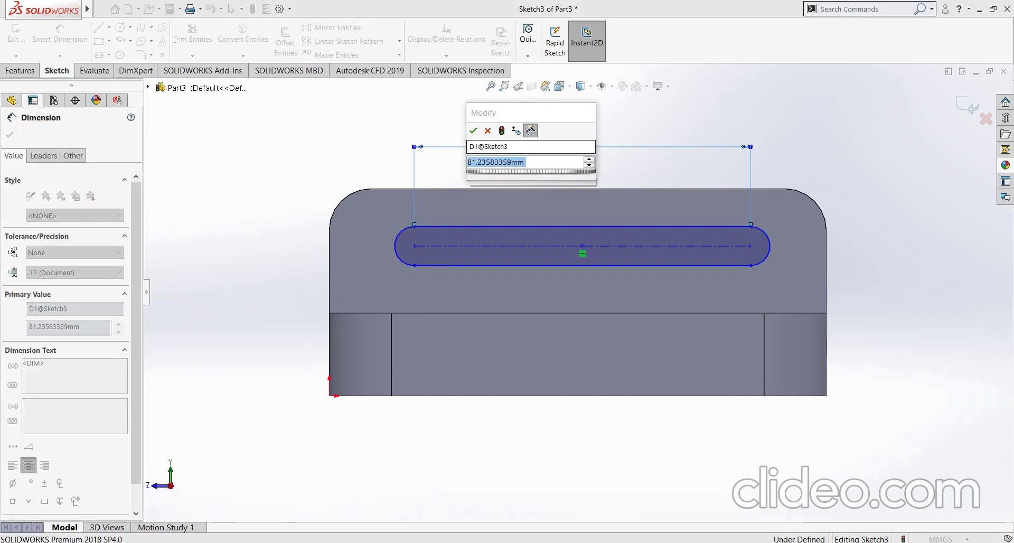
pyautogui.write('80')
pyautogui.press('Return')
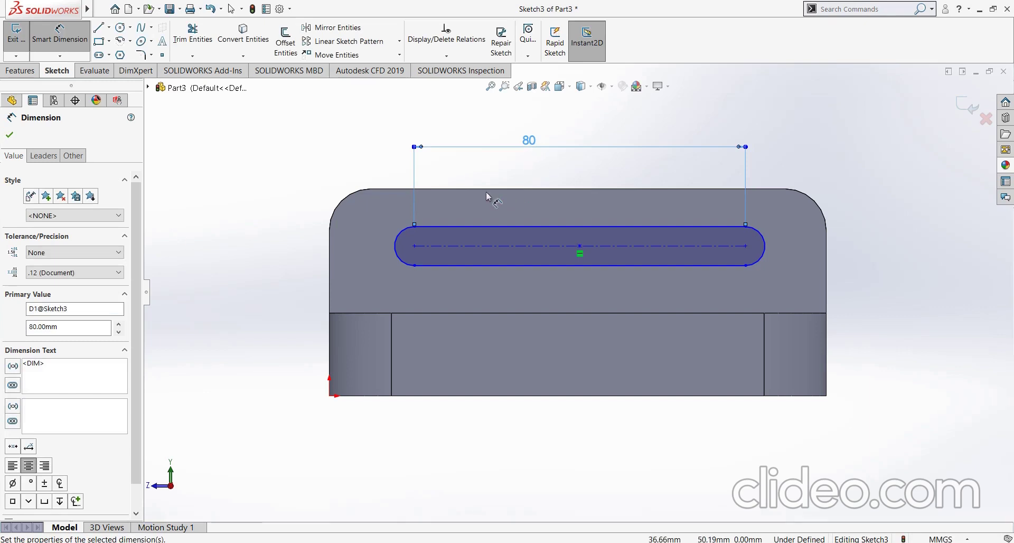
# Dimension the slot's rounded end radius as 3 mm.
pyautogui.click(398, 260)
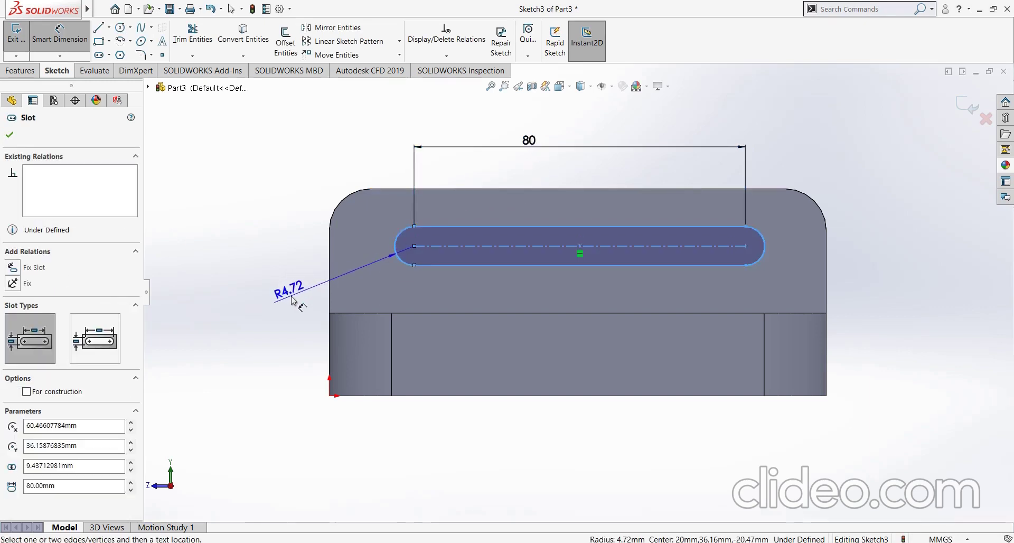
pyautogui.click(292, 300)
pyautogui.write('3')
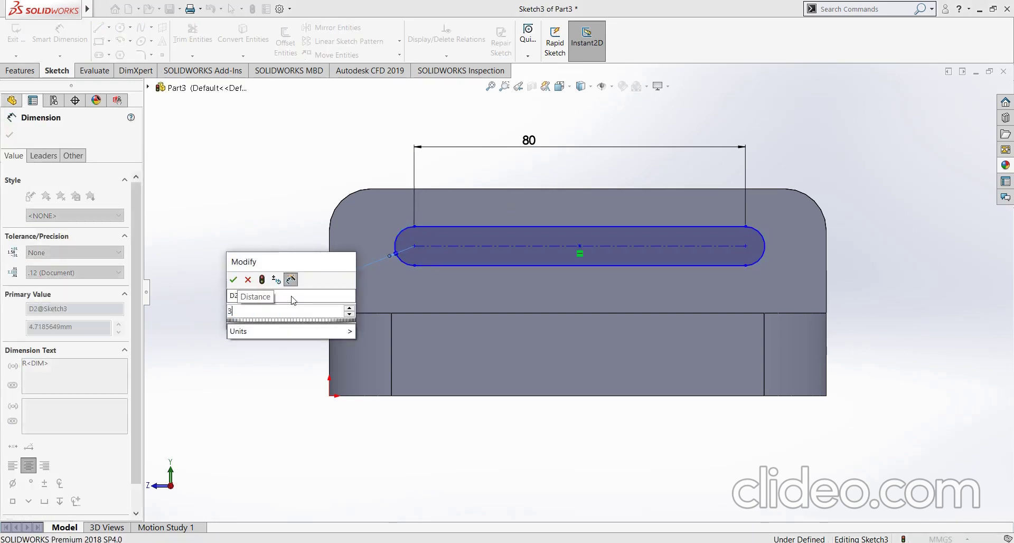
pyautogui.press('Return')
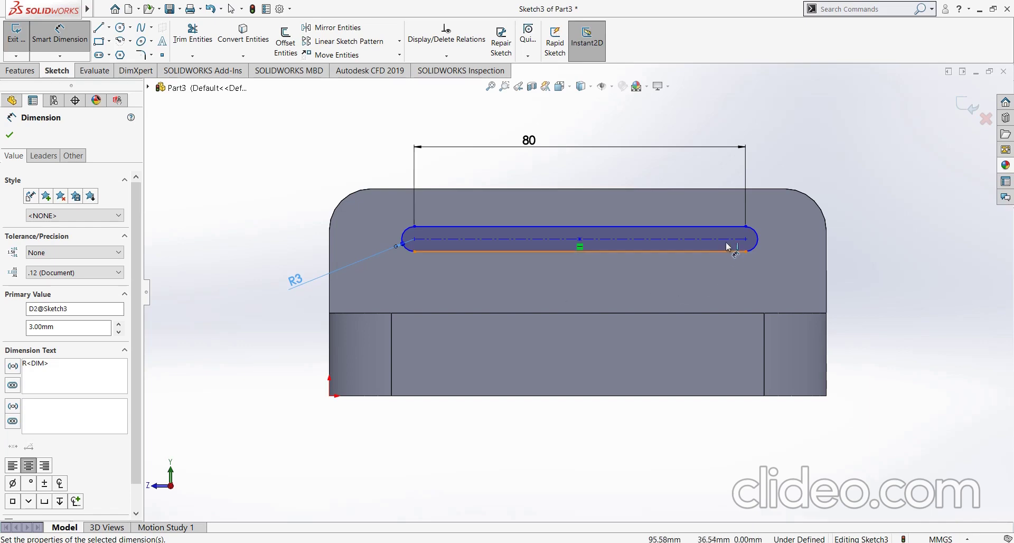
# Dimension the slot 30 mm above the part's bottom edge.
pyautogui.click(752, 396)
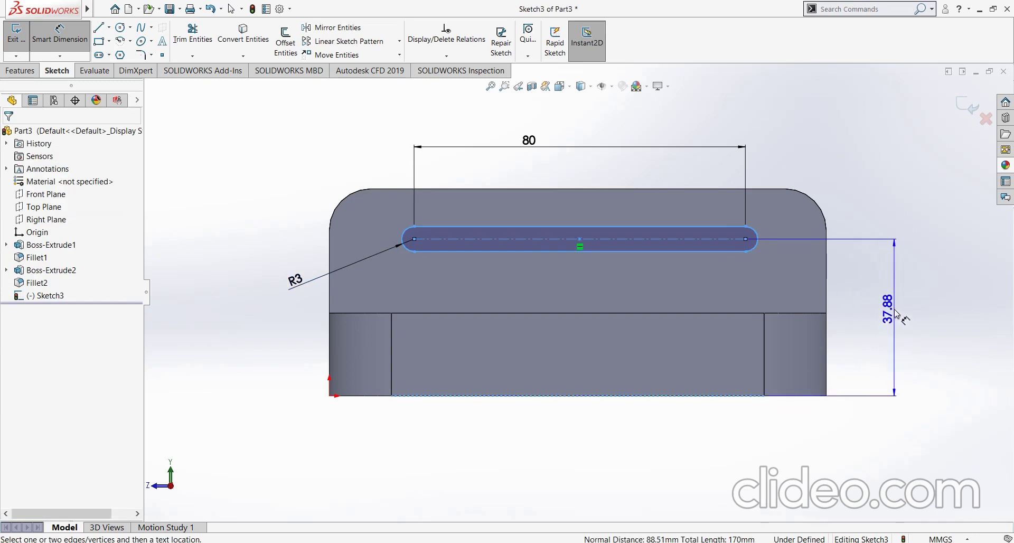
pyautogui.click(897, 315)
pyautogui.write('30')
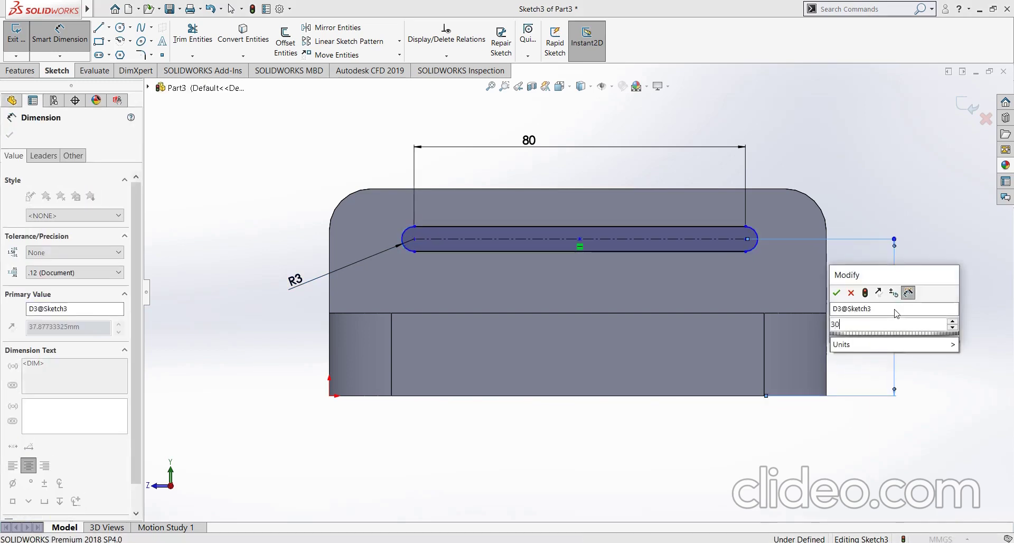
pyautogui.press('Return')
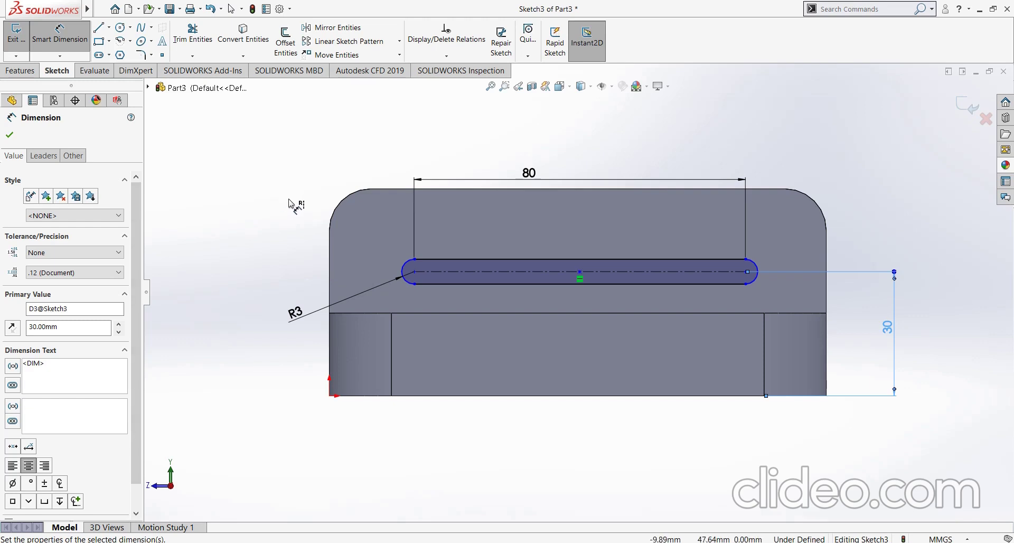
# Dimension the slot end 20 mm from the left edge, fully defining Sketch3.
pyautogui.click(414, 273)
pyautogui.click(330, 267)
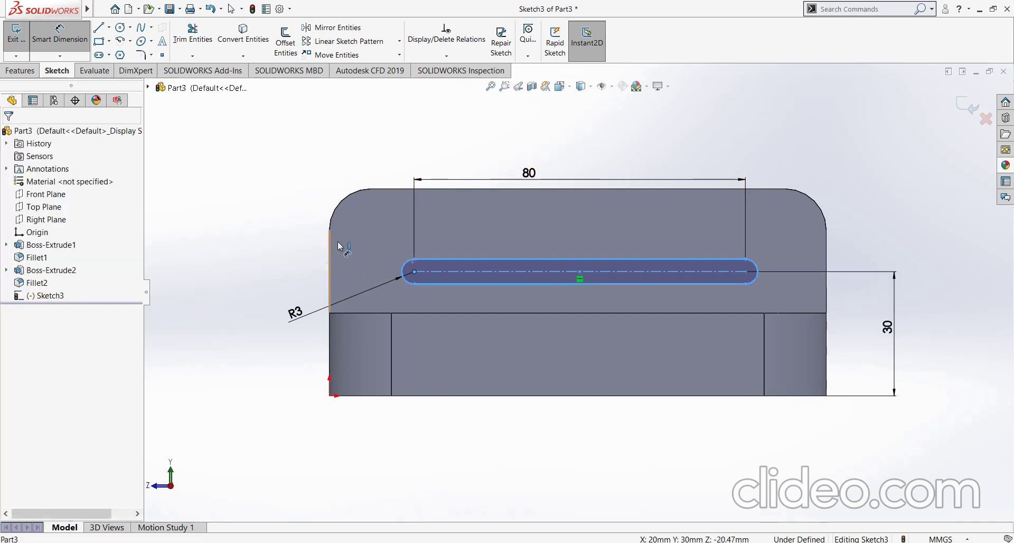
pyautogui.click(357, 143)
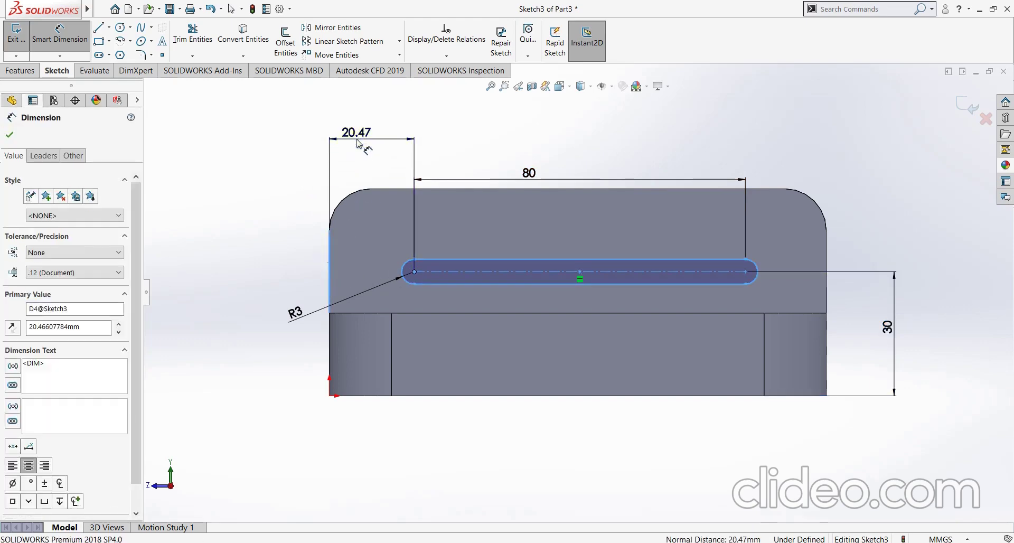
pyautogui.write('20')
pyautogui.press('Return')
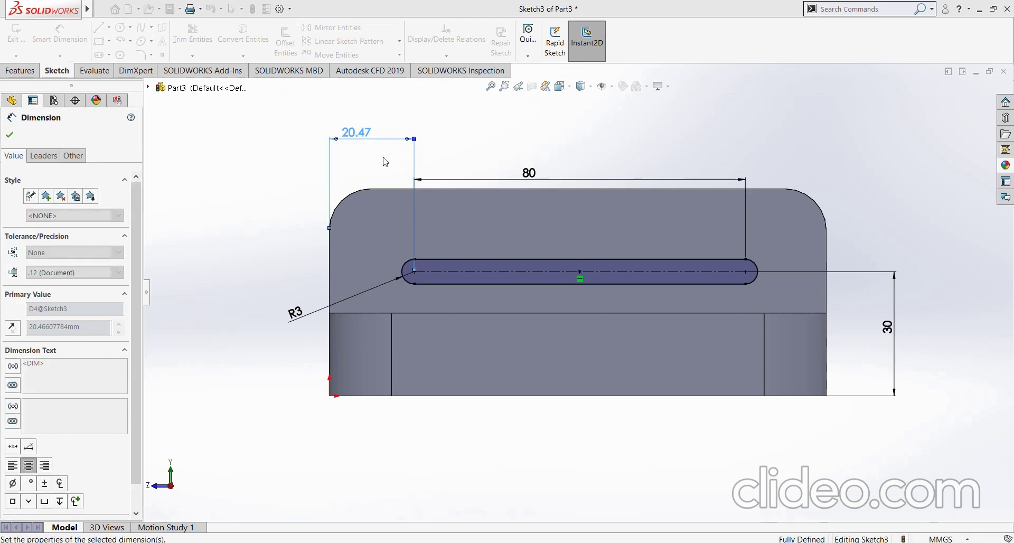
pyautogui.click(10, 135)
pyautogui.press('Escape')
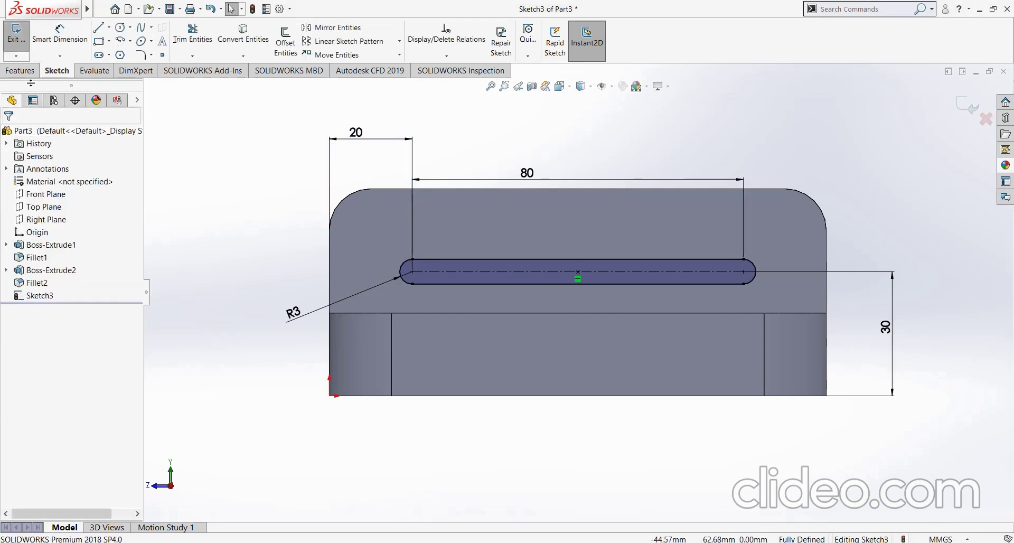
# Extruded Cut the slot sketch Blind 30 mm through the upright wall.
pyautogui.click(20, 70)
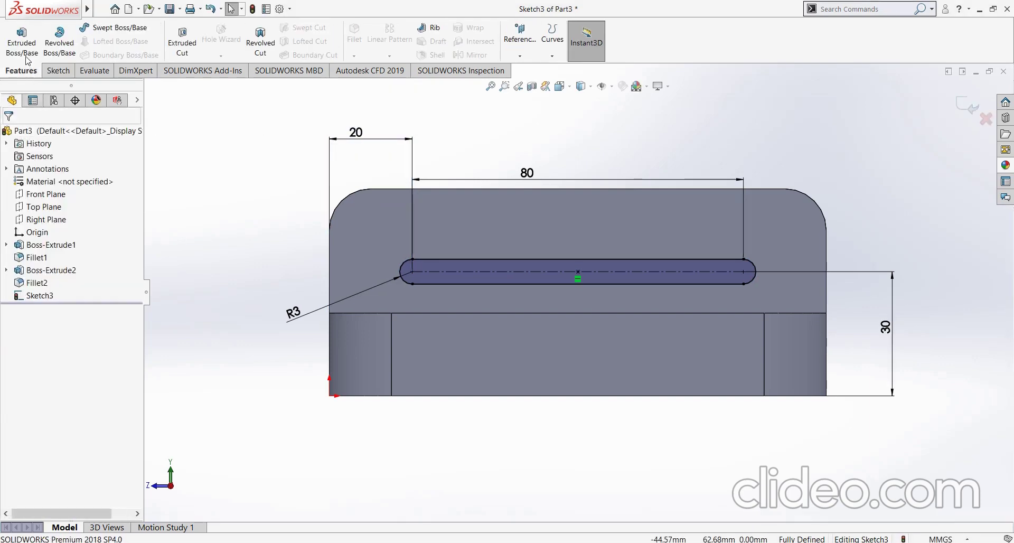
pyautogui.click(182, 42)
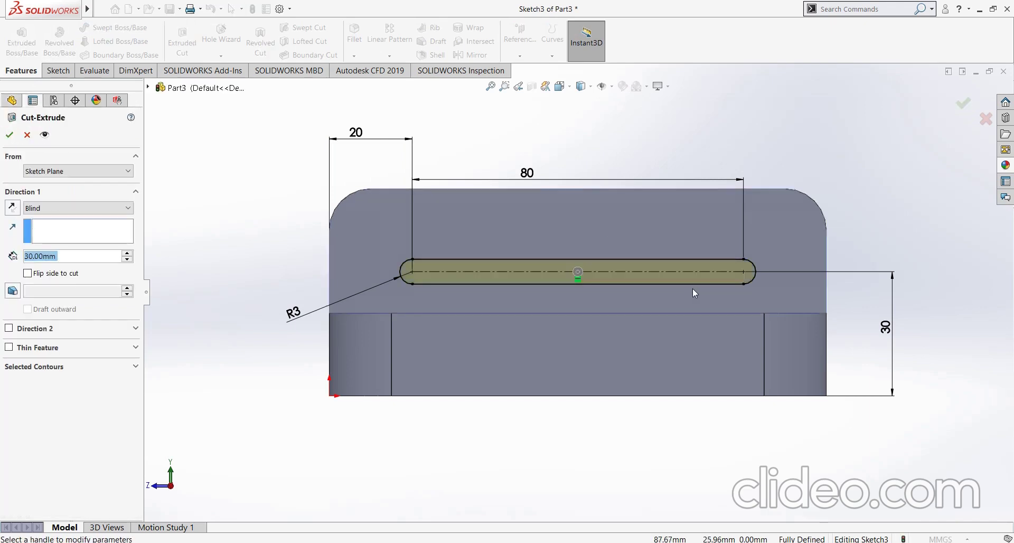
pyautogui.scroll(1, 692, 287)
pyautogui.scroll(1, 689, 279)
pyautogui.moveTo(723, 249)
pyautogui.mouseDown(button='middle')
pyautogui.moveTo(754, 256)
pyautogui.moveTo(808, 344)
pyautogui.mouseUp(button='middle')
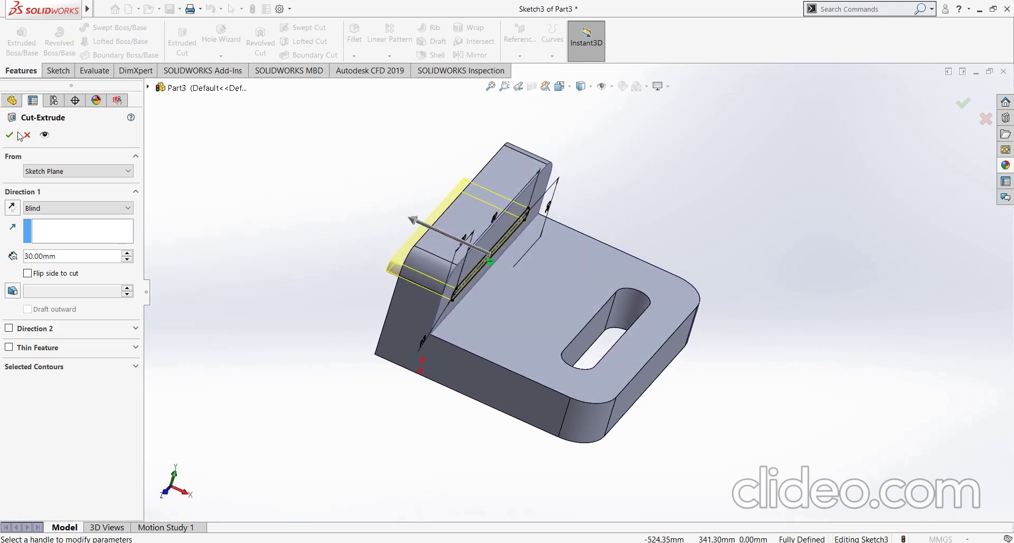
pyautogui.press('Return')
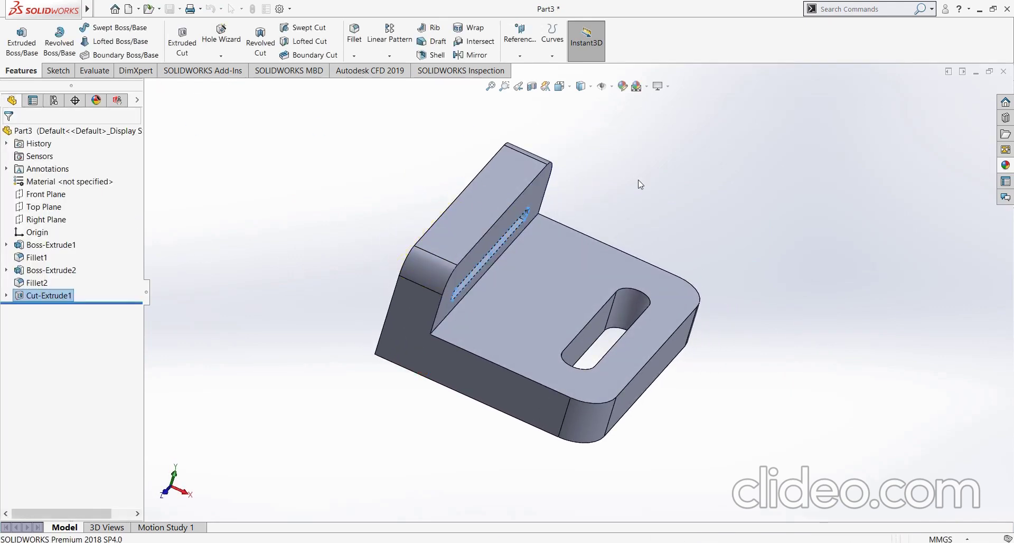
# Apply the Green appearance from the Appearances library to the whole bracket part.
pyautogui.moveTo(664, 170)
pyautogui.mouseDown(button='middle')
pyautogui.moveTo(600, 165)
pyautogui.moveTo(702, 164)
pyautogui.moveTo(718, 154)
pyautogui.moveTo(729, 168)
pyautogui.mouseUp(button='middle')
pyautogui.click(1012, 165)
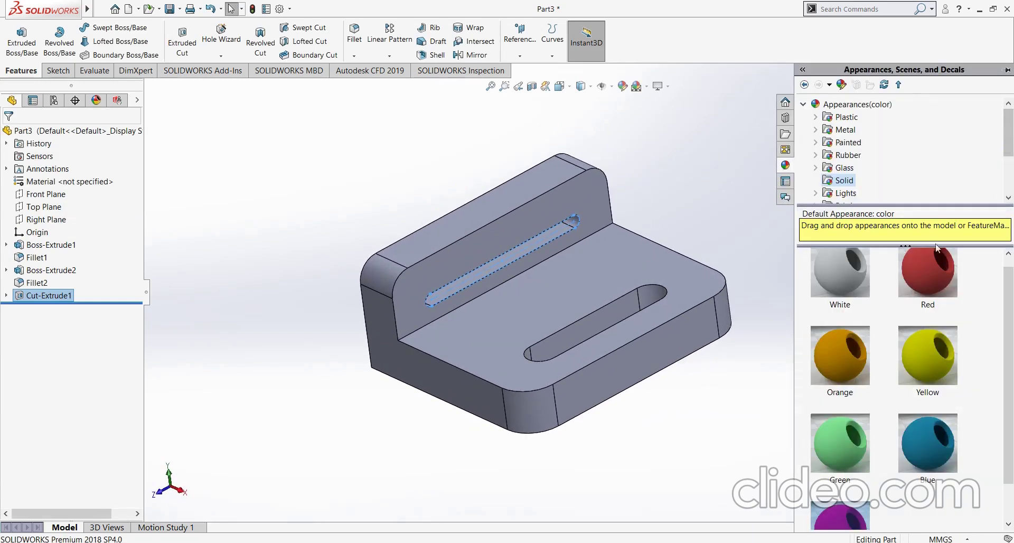
pyautogui.scroll(-1, 991, 391)
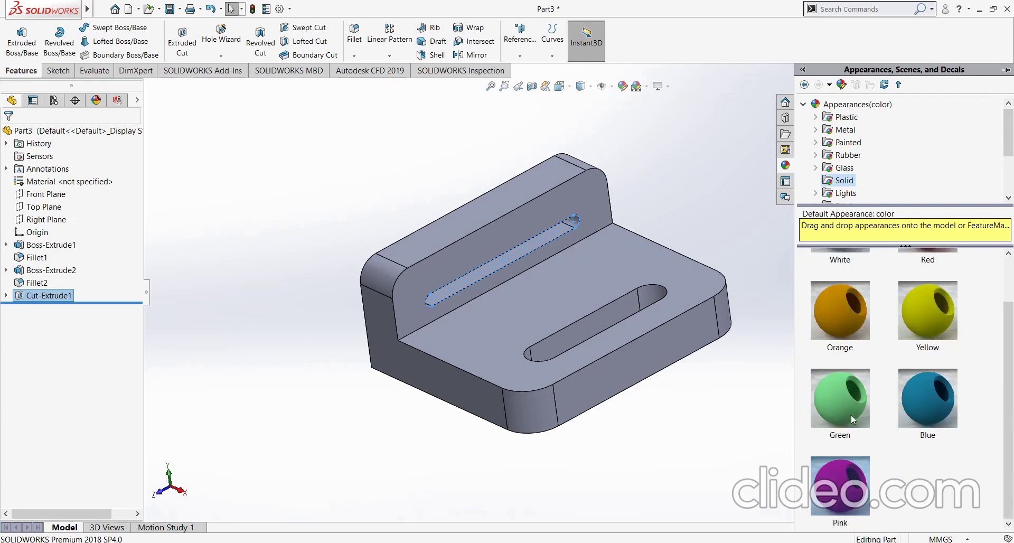
pyautogui.moveTo(851, 414)
pyautogui.mouseDown()
pyautogui.moveTo(700, 369)
pyautogui.moveTo(598, 299)
pyautogui.mouseUp()
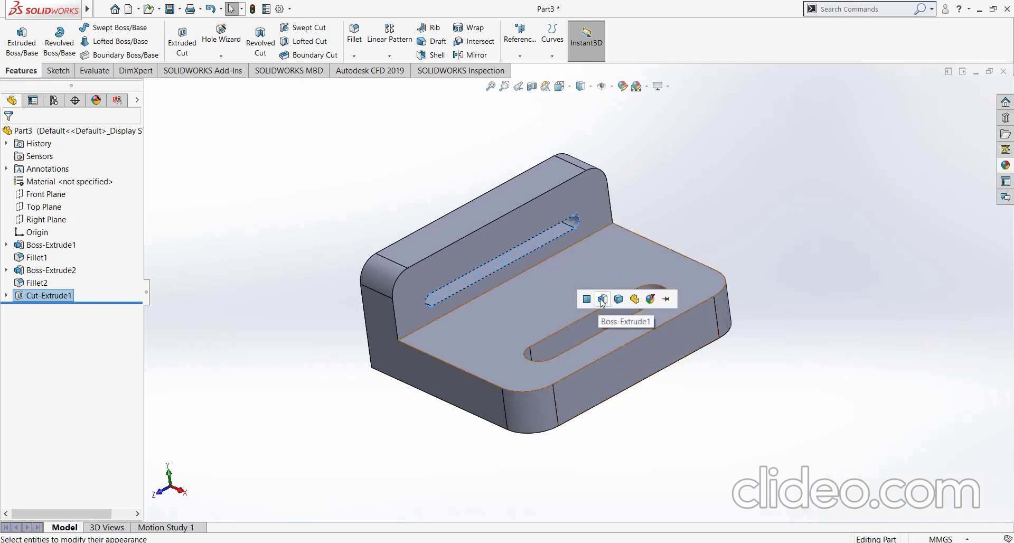
pyautogui.click(601, 298)
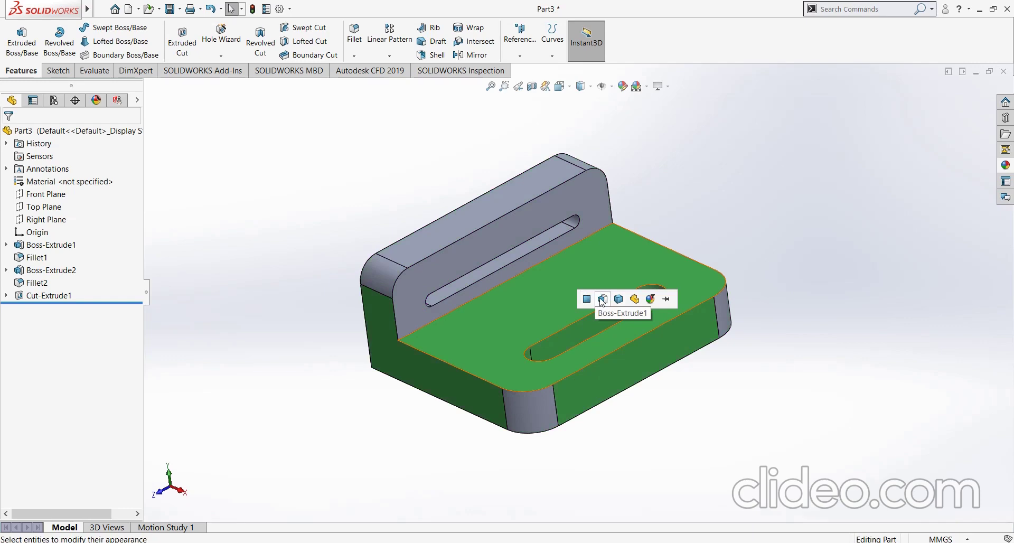
pyautogui.click(618, 299)
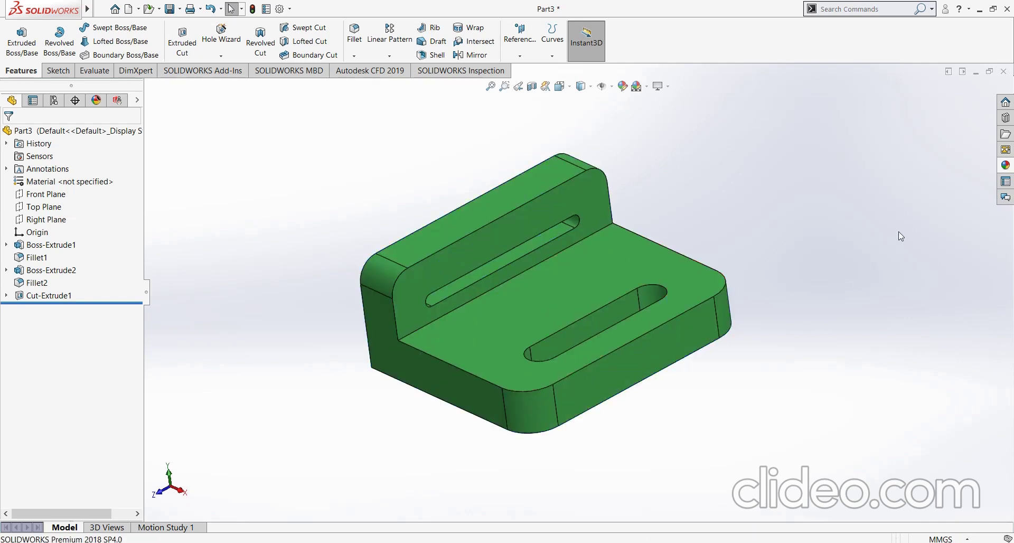
pyautogui.click(1006, 165)
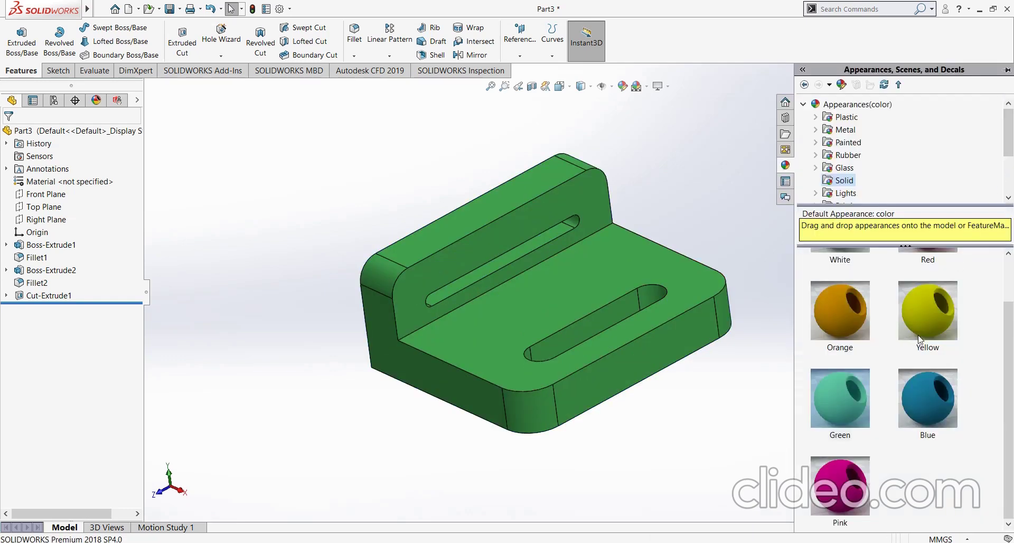
pyautogui.scroll(2, 917, 336)
pyautogui.moveTo(934, 294); pyautogui.dragTo(579, 330)
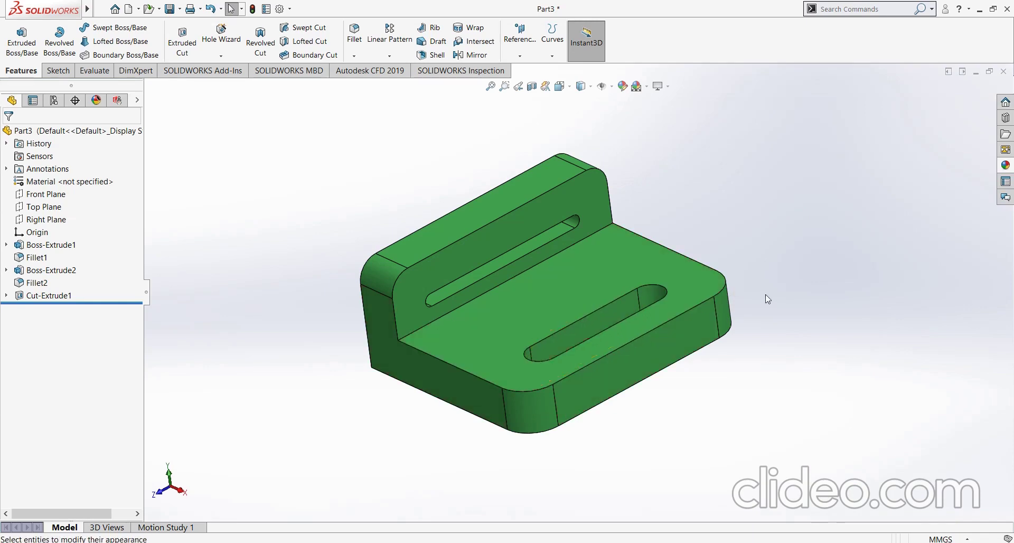
pyautogui.hotkey('ctrl', '7')
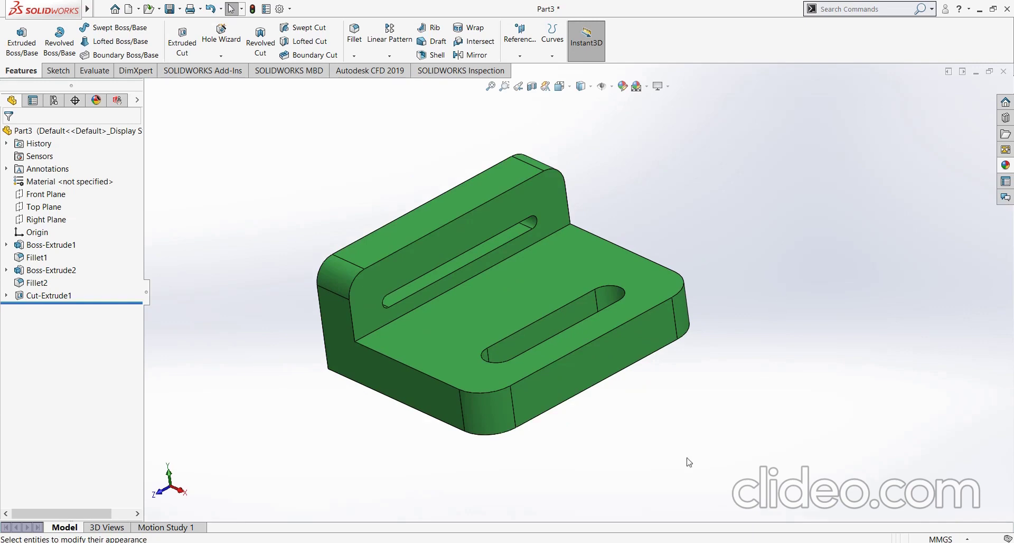